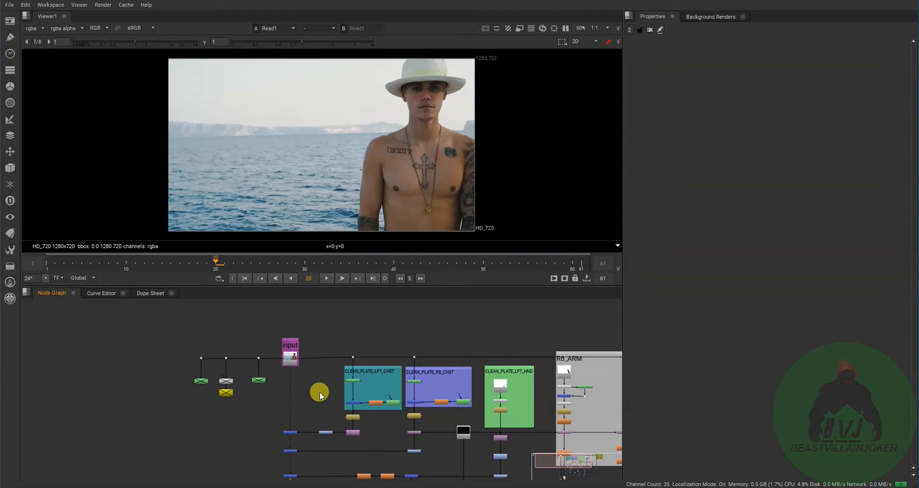
- Look over the CLEAN_PLATE_LFT_CHST, CLEAN_PLATE_R8_CHST and CLEAN_PLATE_LFT_HND groups and the branches around the input plate
{"action": "scroll", "coordinate": [319, 393], "scroll_direction": "up", "scroll_amount": 6}
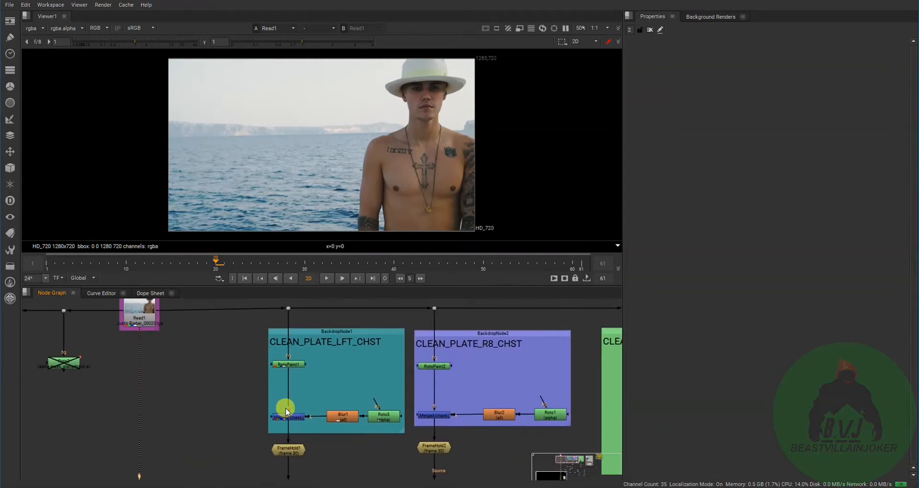
{"action": "middle_click_drag", "start_coordinate": [318, 392], "coordinate": [297, 400]}
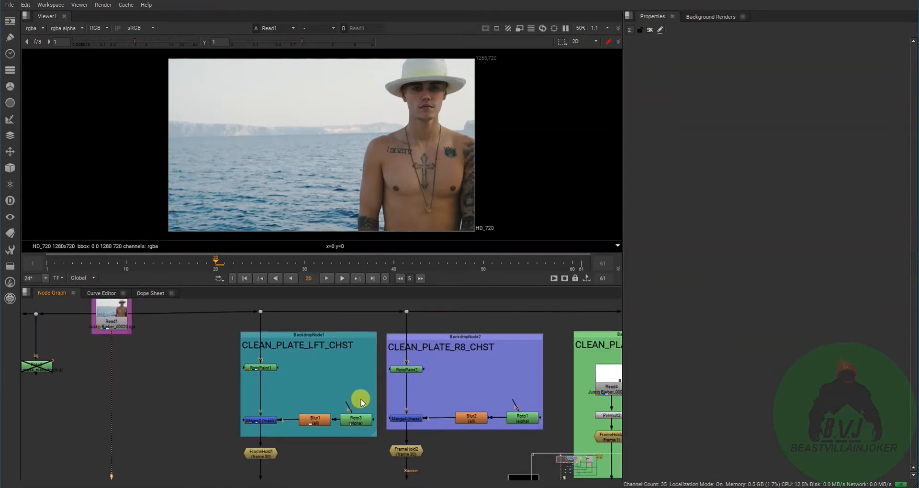
{"action": "middle_click_drag", "start_coordinate": [527, 395], "coordinate": [413, 398]}
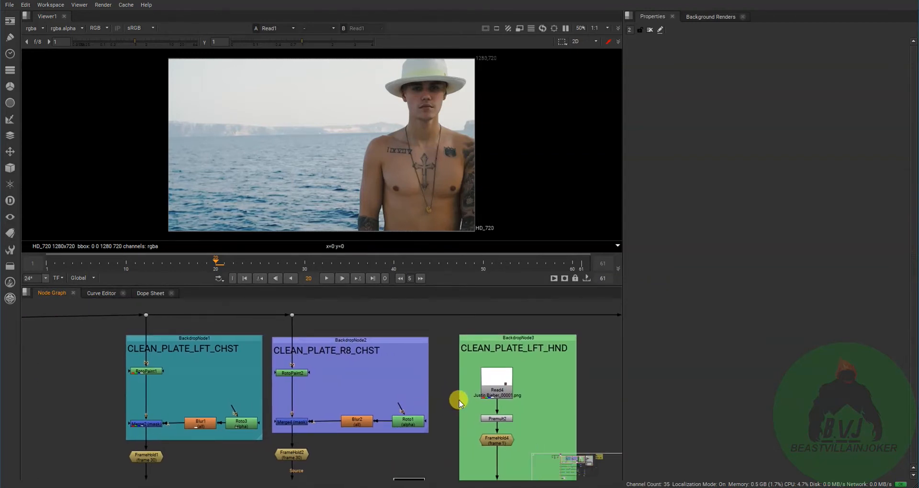
{"action": "middle_click_drag", "start_coordinate": [455, 400], "coordinate": [283, 369]}
{"action": "mouse_move", "coordinate": [429, 412]}
{"action": "middle_mouse_down"}
{"action": "mouse_move", "coordinate": [362, 419]}
{"action": "mouse_move", "coordinate": [438, 400]}
{"action": "middle_mouse_up"}
{"action": "scroll", "coordinate": [362, 420], "scroll_direction": "down", "scroll_amount": 3}
{"action": "scroll", "coordinate": [363, 420], "scroll_direction": "up", "scroll_amount": 1}
{"action": "scroll", "coordinate": [401, 414], "scroll_direction": "up", "scroll_amount": 3}
{"action": "middle_click_drag", "start_coordinate": [349, 423], "coordinate": [445, 421]}
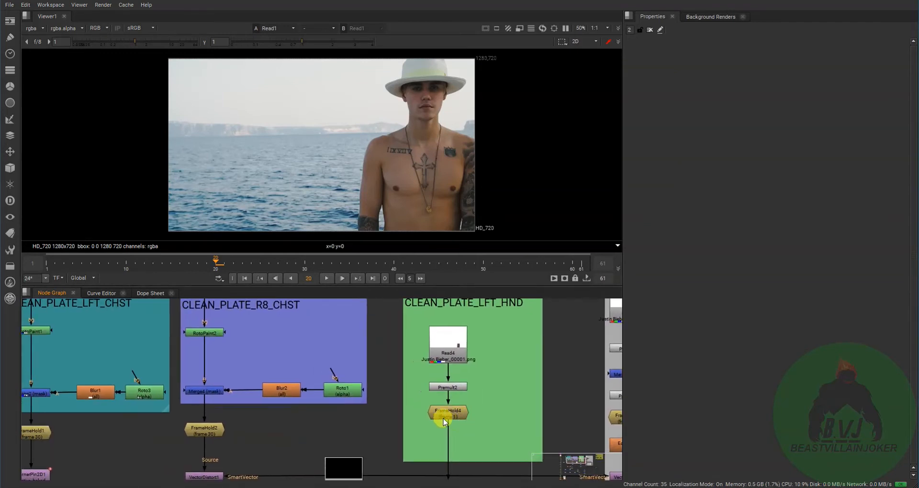
{"action": "middle_click_drag", "start_coordinate": [315, 437], "coordinate": [436, 423]}
{"action": "scroll", "coordinate": [434, 419], "scroll_direction": "down", "scroll_amount": 2}
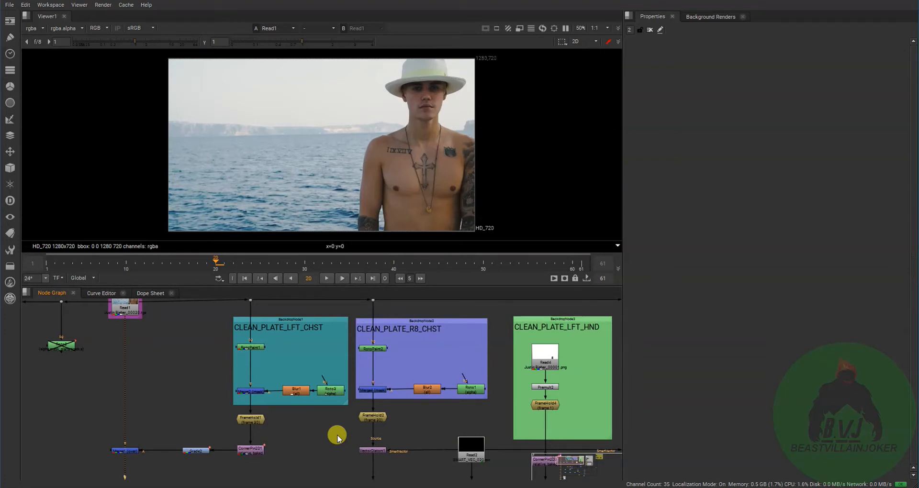
{"action": "middle_click_drag", "start_coordinate": [306, 429], "coordinate": [407, 435]}
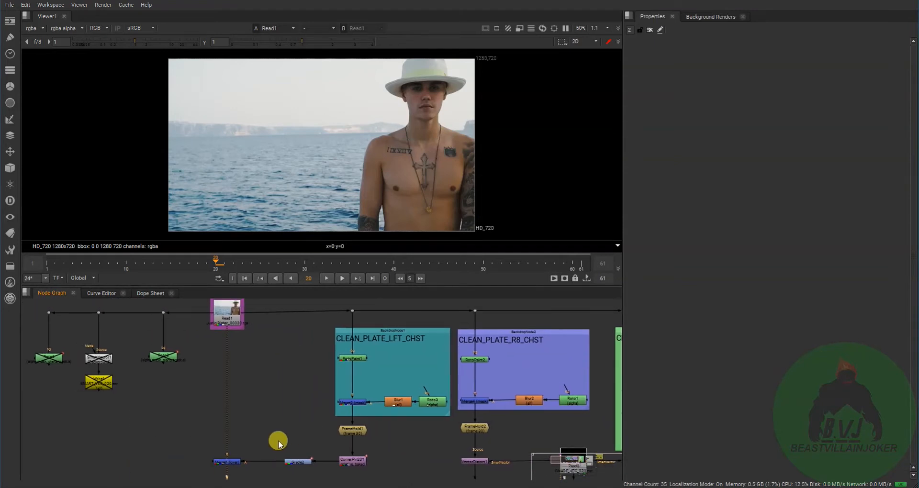
{"action": "middle_click_drag", "start_coordinate": [277, 437], "coordinate": [313, 407]}
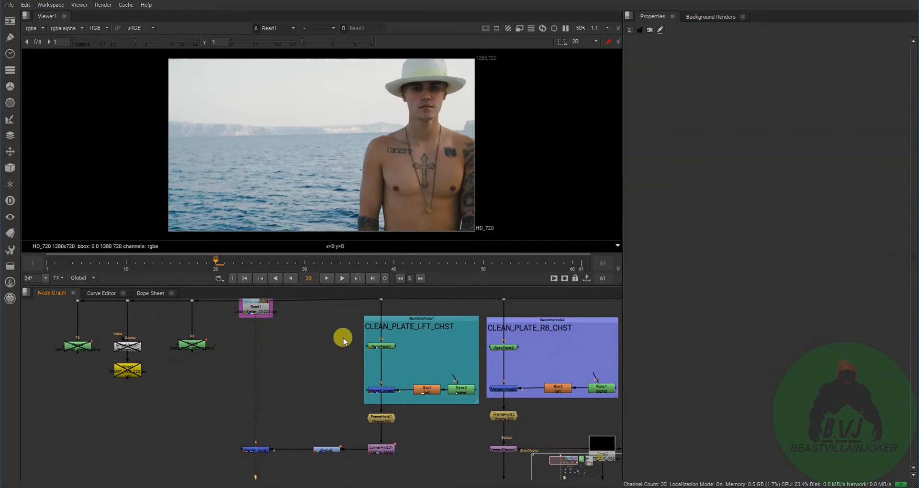
{"action": "middle_click_drag", "start_coordinate": [273, 426], "coordinate": [304, 375]}
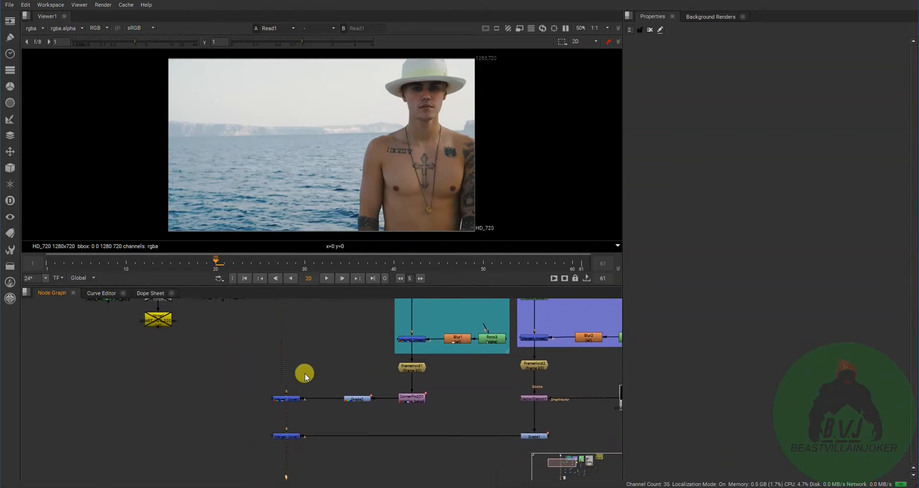
- View the outputs of Merge1, RotoPaint1 and FrameHold1 to follow the left-chest clean plate
{"action": "left_click", "coordinate": [294, 399]}
{"action": "key", "text": "1"}
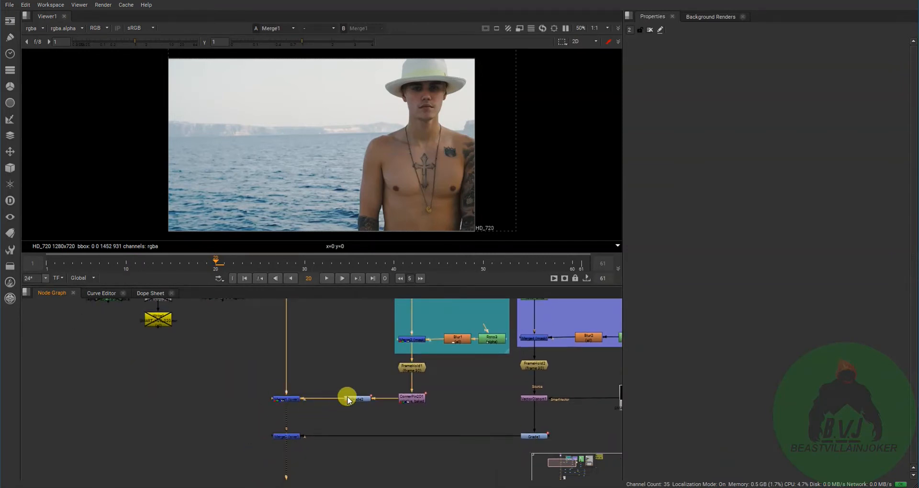
{"action": "middle_click_drag", "start_coordinate": [349, 398], "coordinate": [324, 425]}
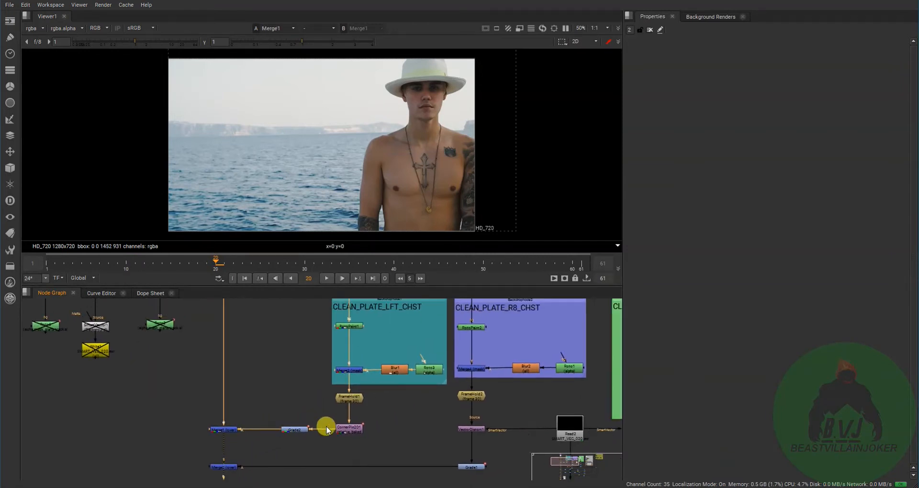
{"action": "left_click", "coordinate": [353, 327]}
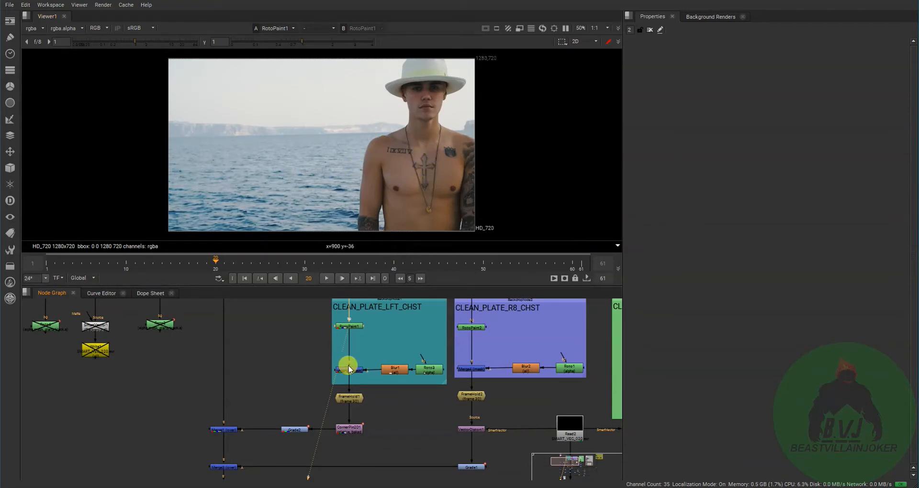
{"action": "left_click", "coordinate": [355, 401]}
{"action": "key", "text": "1"}
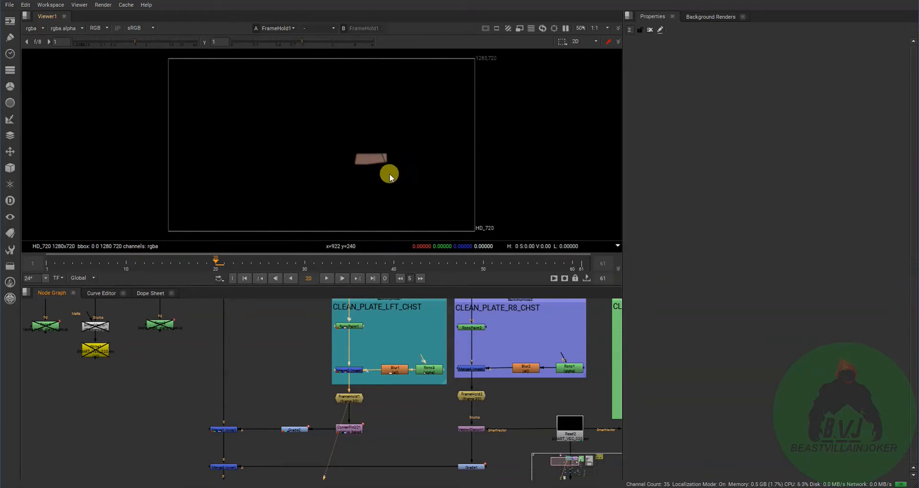
- Compare the masked Merge2 patch with the RotoPaint1 plate and the Merge1 composite
{"action": "left_click", "coordinate": [356, 371]}
{"action": "key", "text": "1"}
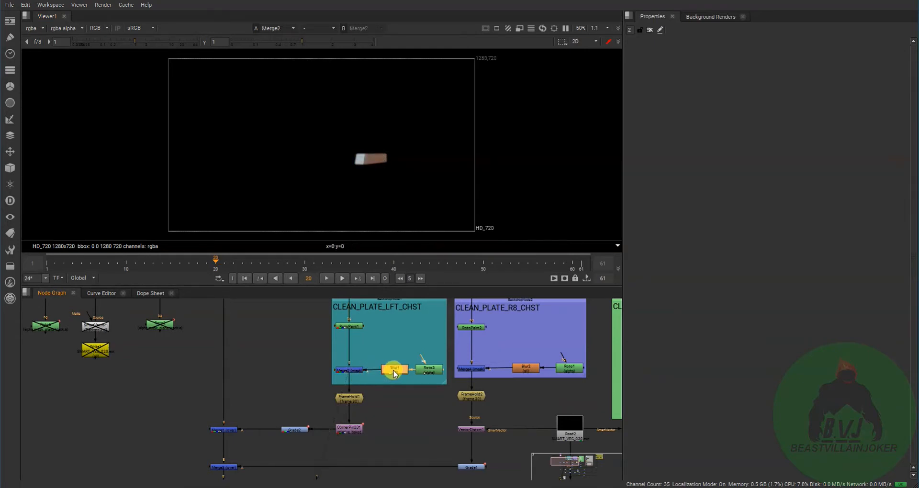
{"action": "left_click", "coordinate": [349, 325]}
{"action": "key", "text": "1"}
{"action": "left_click", "coordinate": [223, 430]}
{"action": "key", "text": "1"}
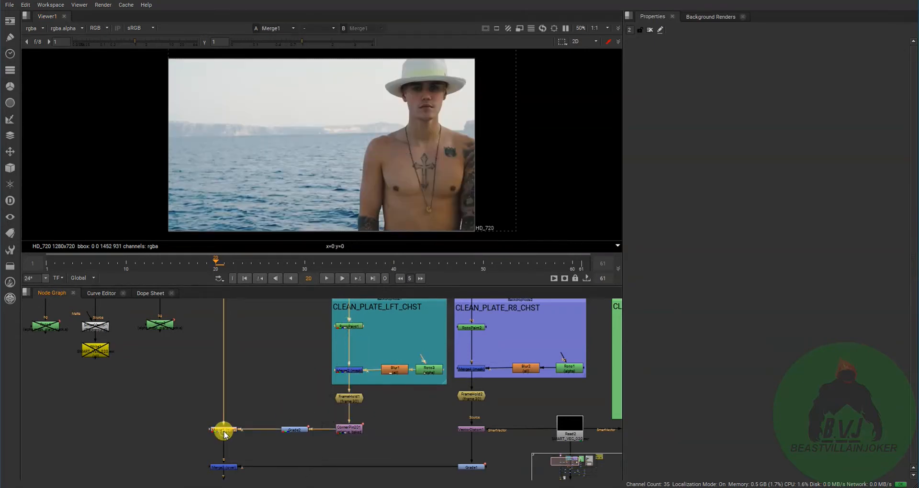
- Open the properties of Roto3 and inspect its shape over the Roto3, Merge2 and Merge1 outputs
{"action": "left_click", "coordinate": [424, 375]}
{"action": "key", "text": "1"}
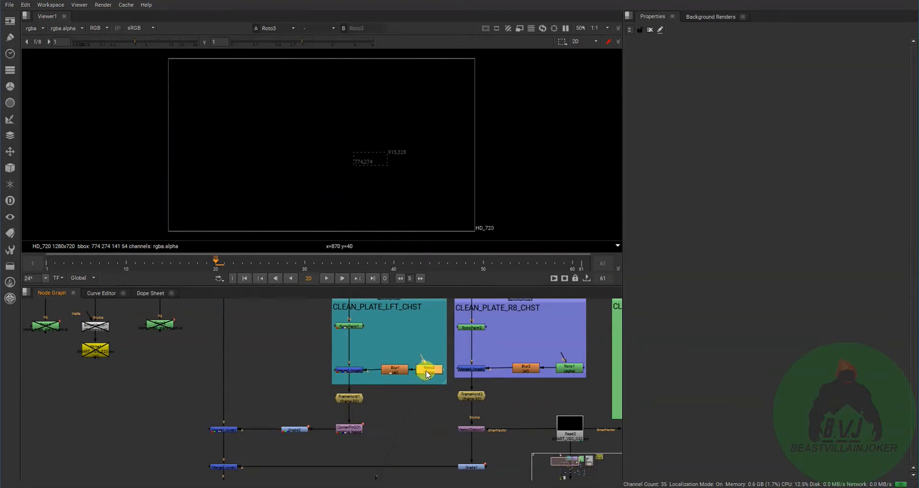
{"action": "double_click", "coordinate": [427, 371]}
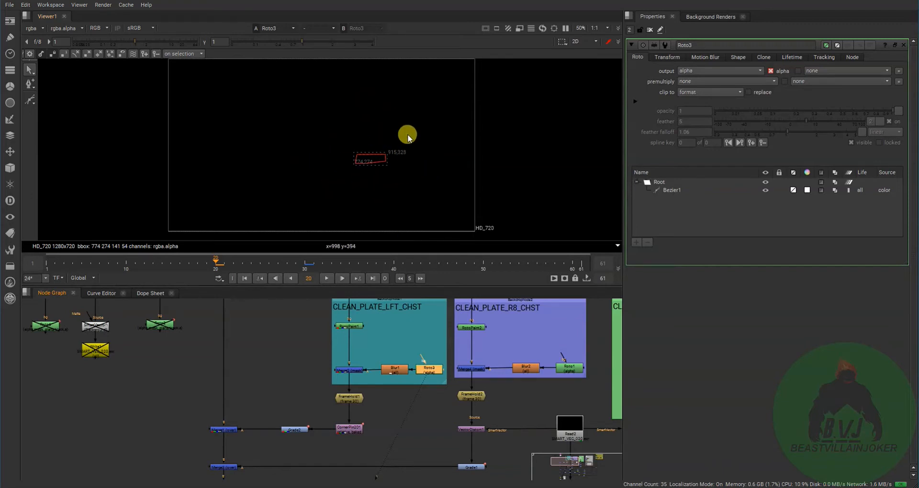
{"action": "left_click", "coordinate": [350, 370]}
{"action": "key", "text": "1"}
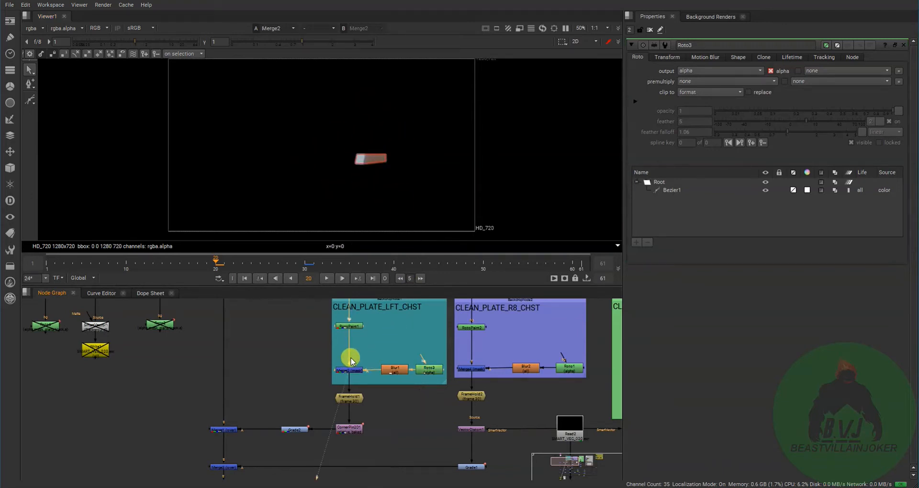
{"action": "left_click", "coordinate": [223, 430]}
{"action": "key", "text": "1"}
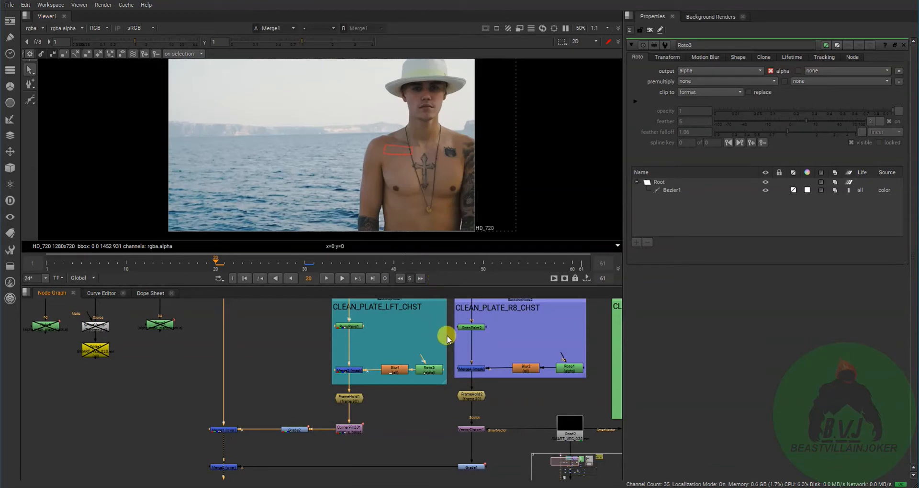
- Check the Roto3 mask's alpha, and view the RotoPaint1 plate and the Merge2 patch it cuts out
{"action": "left_click", "coordinate": [431, 370]}
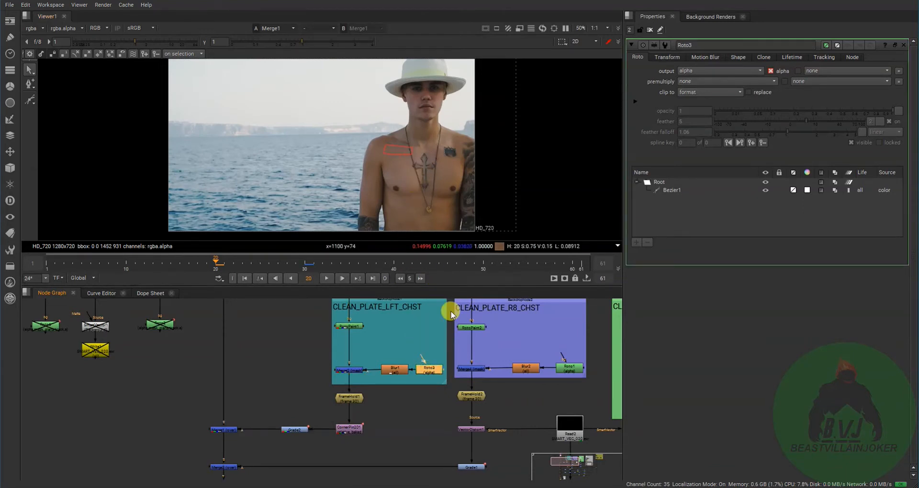
{"action": "key", "text": "1"}
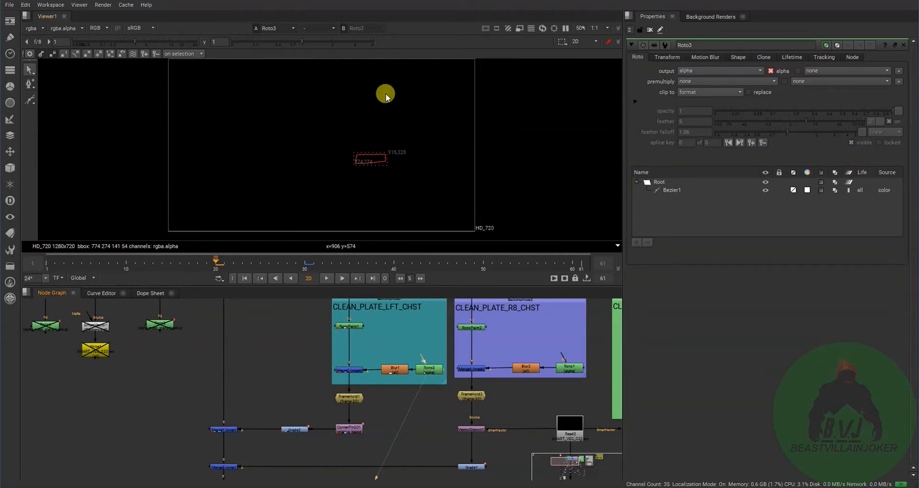
{"action": "key", "text": "a"}
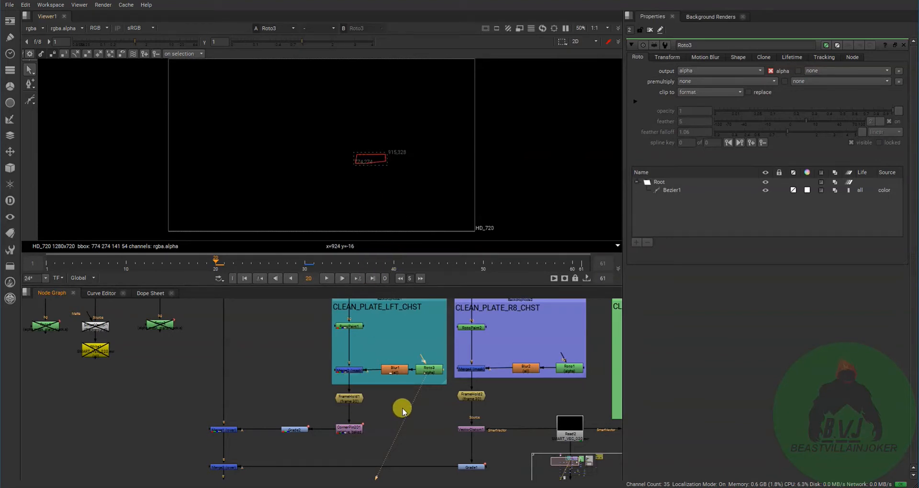
{"action": "left_click", "coordinate": [354, 370]}
{"action": "key", "text": "1"}
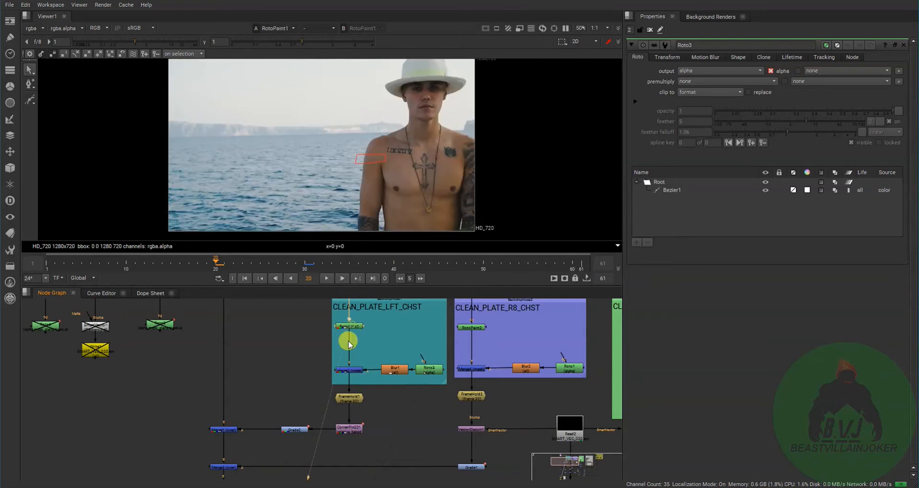
{"action": "key", "text": "1"}
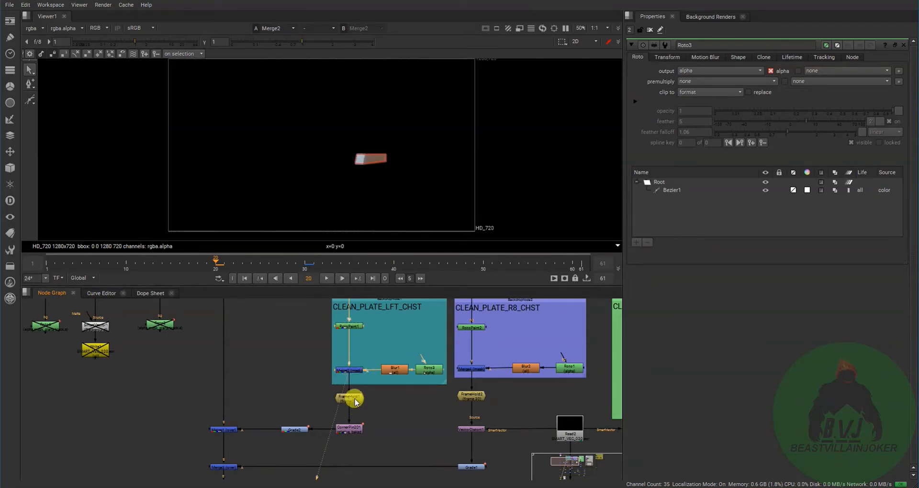
- Go to frame 30 and view the held patch at FrameHold1 and CornerPin2D1
{"action": "left_click", "coordinate": [304, 262]}
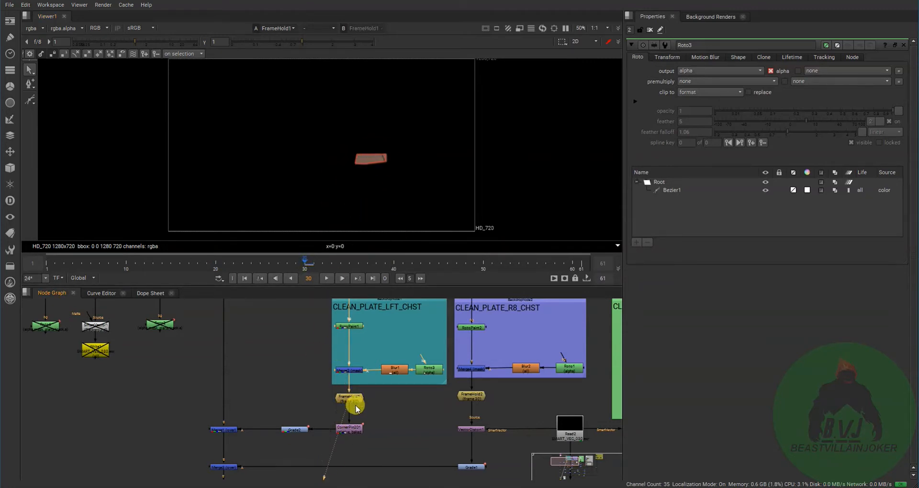
{"action": "left_click", "coordinate": [354, 427]}
{"action": "key", "text": "1"}
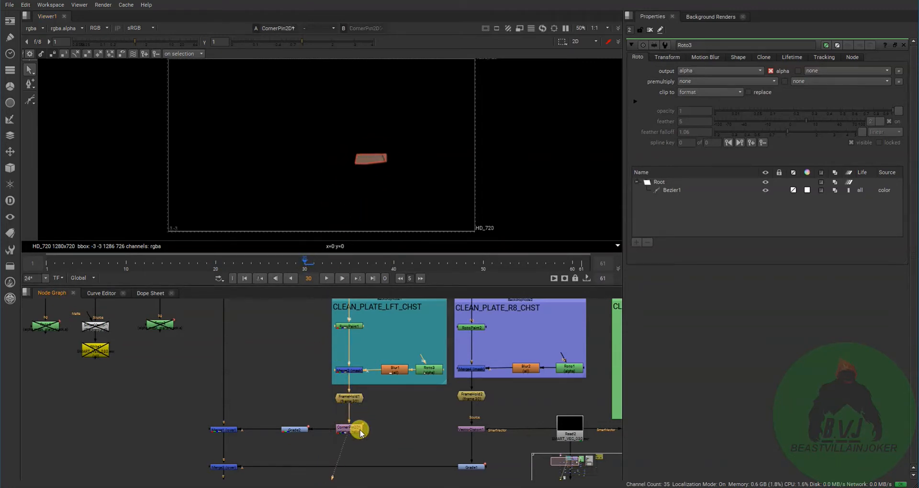
- Locate the Roto2 planar-track node beside the input plate and view the Merge1 composite at the current frame
{"action": "middle_click_drag", "start_coordinate": [257, 436], "coordinate": [379, 458]}
{"action": "scroll", "coordinate": [291, 375], "scroll_direction": "up", "scroll_amount": 5}
{"action": "left_click", "coordinate": [284, 303]}
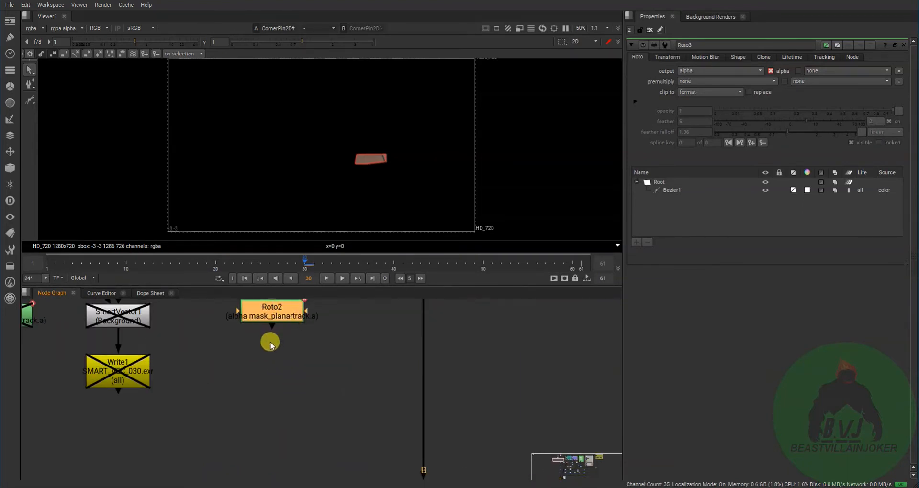
{"action": "scroll", "coordinate": [267, 341], "scroll_direction": "down", "scroll_amount": 5}
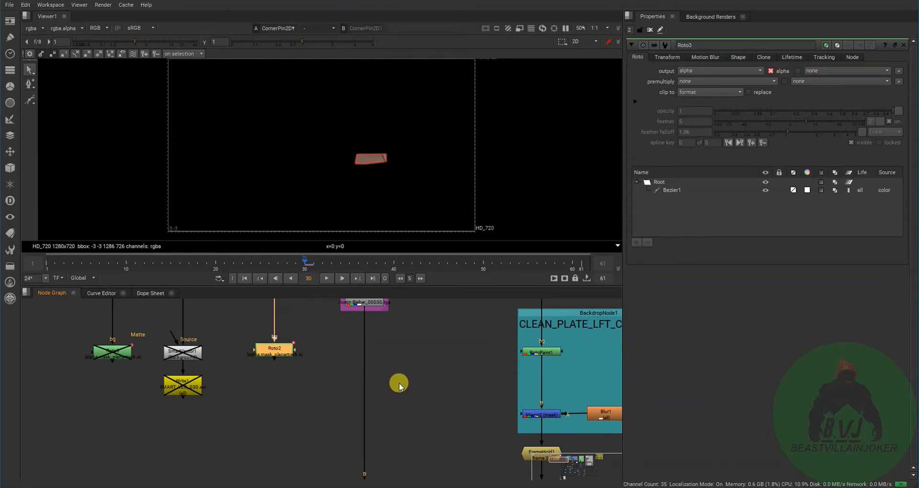
{"action": "middle_click_drag", "start_coordinate": [396, 380], "coordinate": [388, 324]}
{"action": "left_click", "coordinate": [355, 441]}
{"action": "key", "text": "1"}
- Open the properties of Roto2 and show its planar tracking and export settings
{"action": "middle_click_drag", "start_coordinate": [330, 410], "coordinate": [328, 459]}
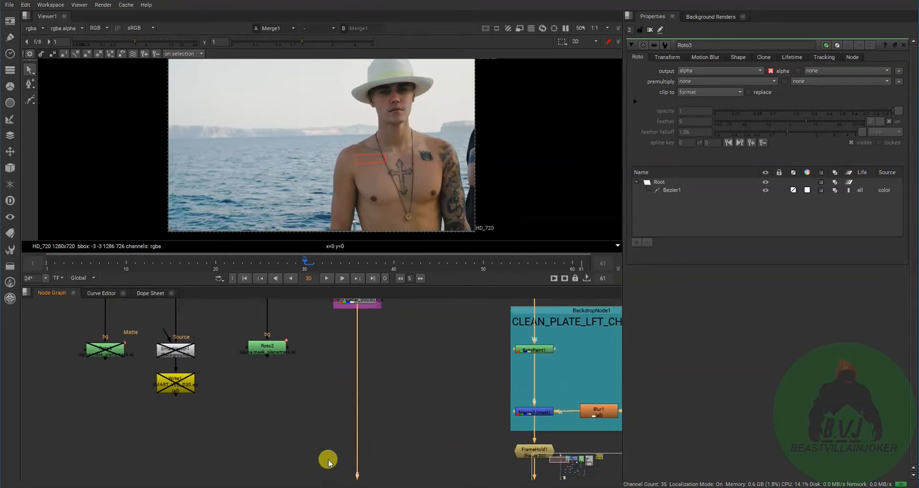
{"action": "middle_click_drag", "start_coordinate": [316, 392], "coordinate": [310, 439]}
{"action": "double_click", "coordinate": [271, 398]}
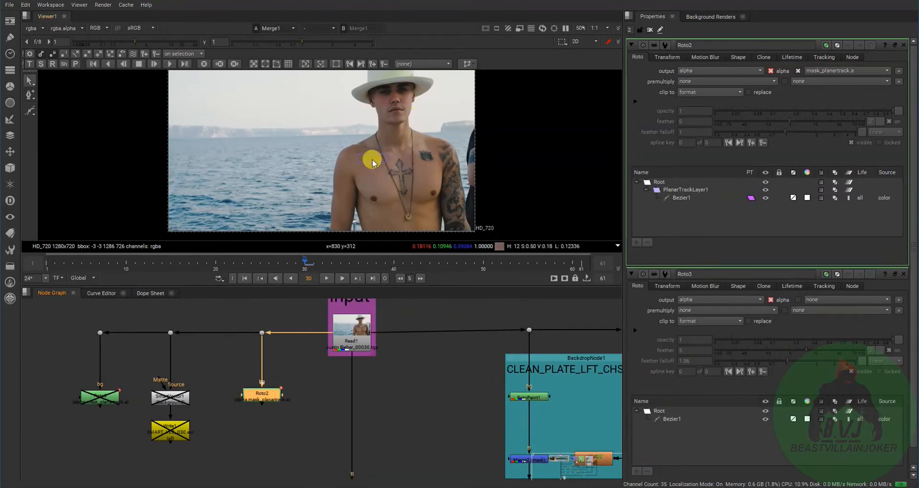
{"action": "left_click", "coordinate": [308, 170]}
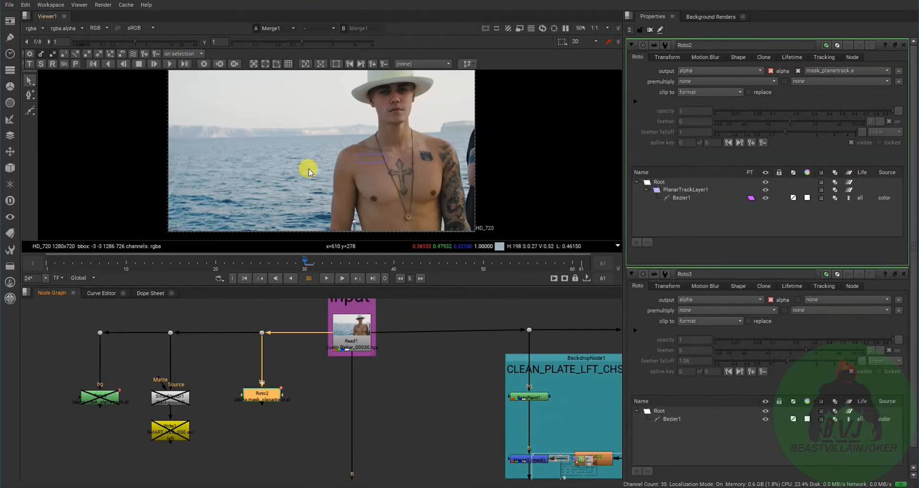
{"action": "left_click", "coordinate": [824, 57]}
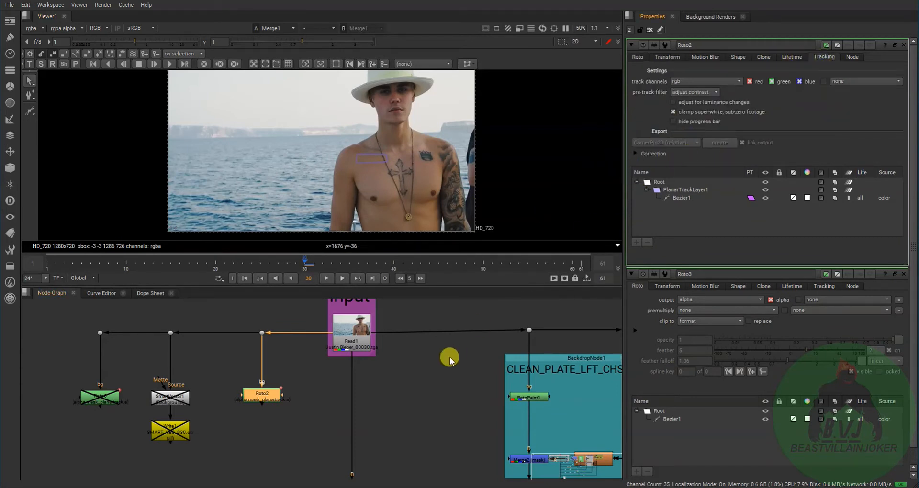
- Trace the left-chest patch from CornerPin2D1 through Grade2 into Merge1 in the node graph
{"action": "middle_click_drag", "start_coordinate": [449, 357], "coordinate": [331, 364]}
{"action": "scroll", "coordinate": [392, 351], "scroll_direction": "down", "scroll_amount": 1}
{"action": "scroll", "coordinate": [339, 336], "scroll_direction": "down", "scroll_amount": 1}
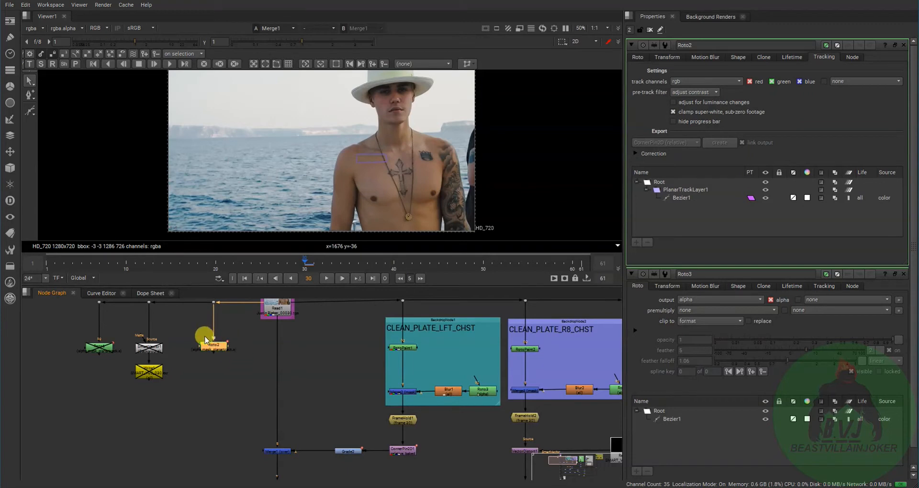
{"action": "left_click", "coordinate": [413, 452]}
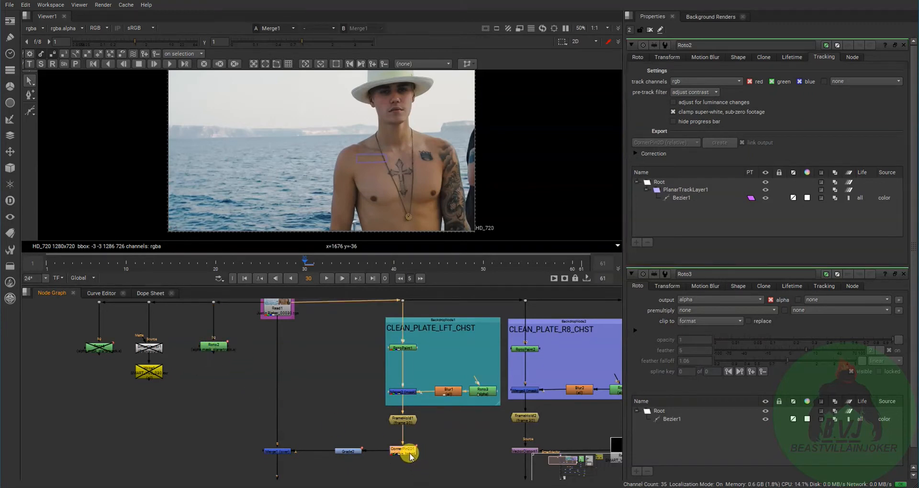
{"action": "middle_click_drag", "start_coordinate": [410, 457], "coordinate": [421, 387]}
{"action": "left_click", "coordinate": [298, 383]}
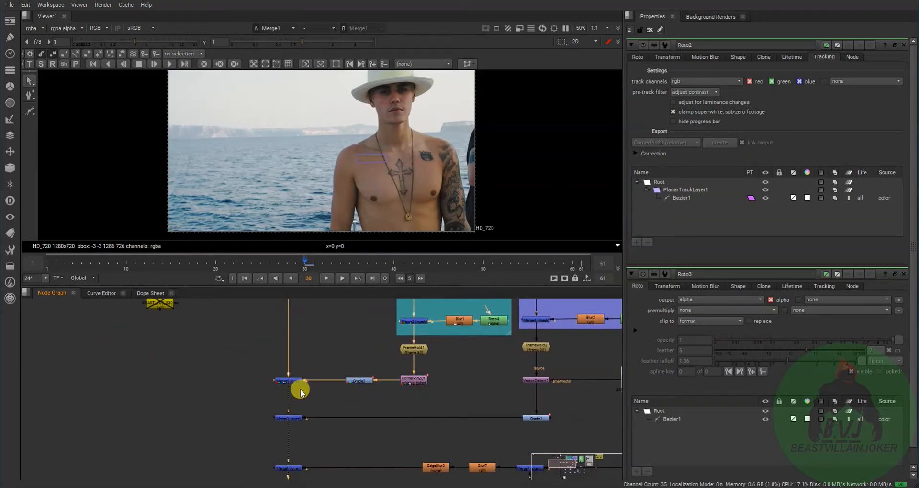
{"action": "left_click_drag", "start_coordinate": [326, 352], "coordinate": [399, 422]}
{"action": "scroll", "coordinate": [388, 397], "scroll_direction": "down", "scroll_amount": 2}
{"action": "scroll", "coordinate": [384, 397], "scroll_direction": "up", "scroll_amount": 4}
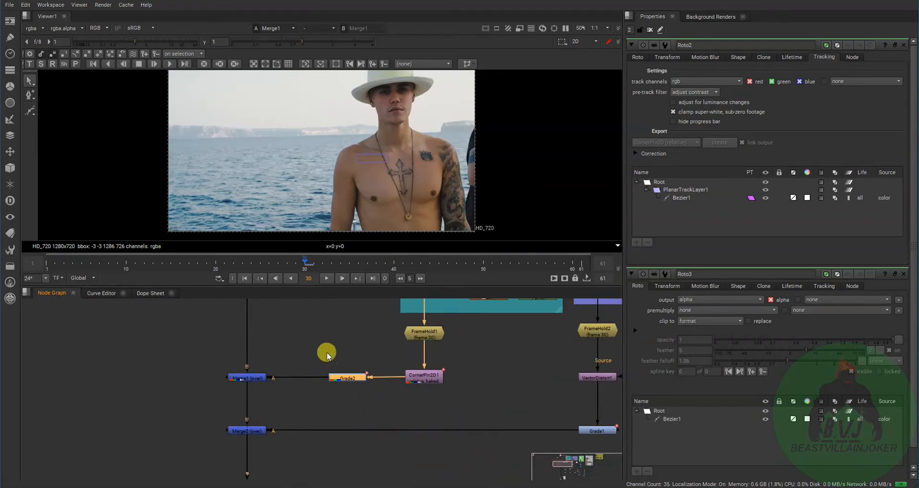
- Select the Grade2 node between CornerPin2D1 and Merge1 and show the Merge1 composite at frame 40
{"action": "left_click_drag", "start_coordinate": [315, 351], "coordinate": [386, 411]}
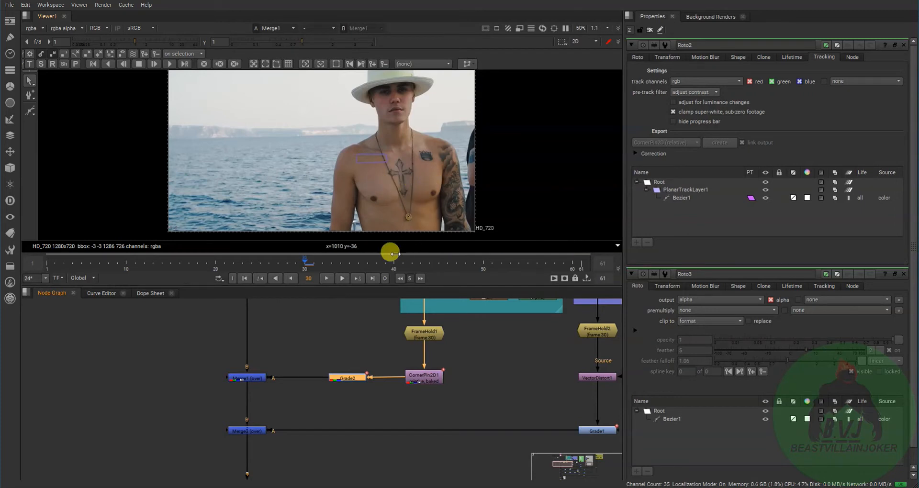
{"action": "left_click_drag", "start_coordinate": [305, 351], "coordinate": [378, 408]}
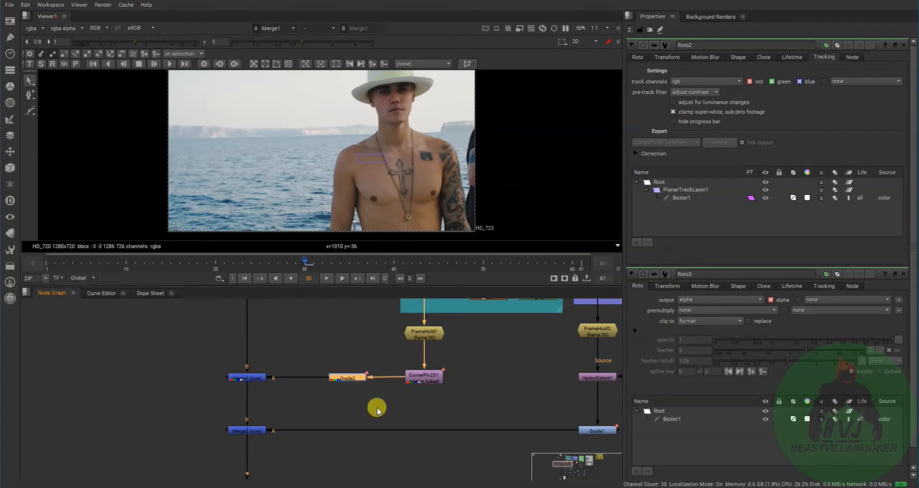
{"action": "left_click_drag", "start_coordinate": [310, 346], "coordinate": [375, 408]}
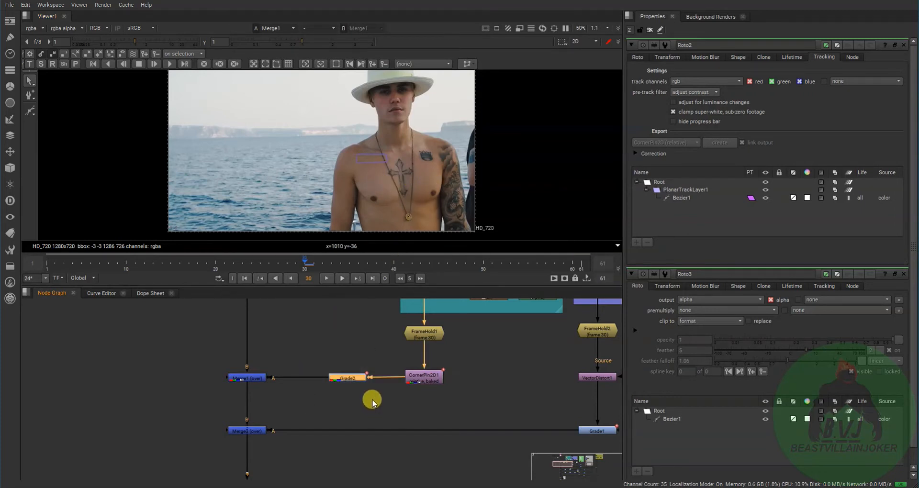
{"action": "left_click_drag", "start_coordinate": [313, 355], "coordinate": [380, 407]}
{"action": "left_click", "coordinate": [356, 382]}
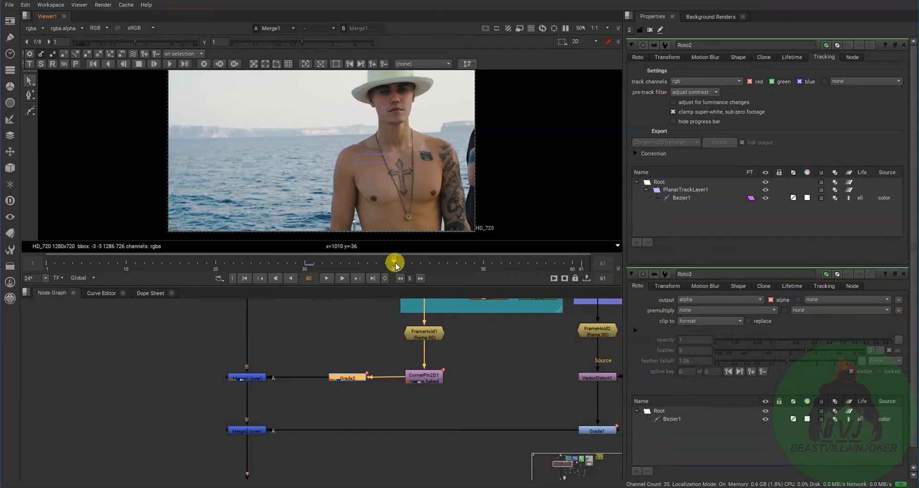
{"action": "left_click", "coordinate": [350, 379]}
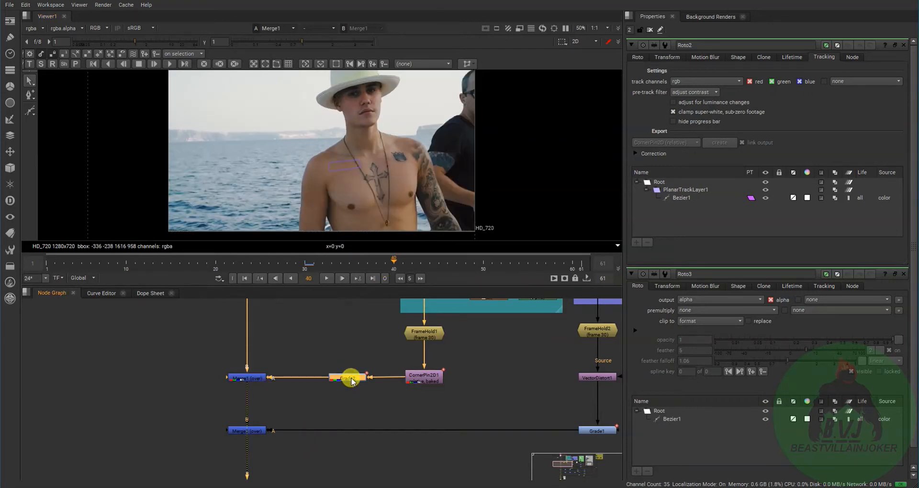
- Toggle Grade2 off and on to compare the left-chest patch with and without color correction, leaving it enabled
{"action": "key", "text": "d"}
{"action": "scroll", "coordinate": [359, 181], "scroll_direction": "up", "scroll_amount": 4}
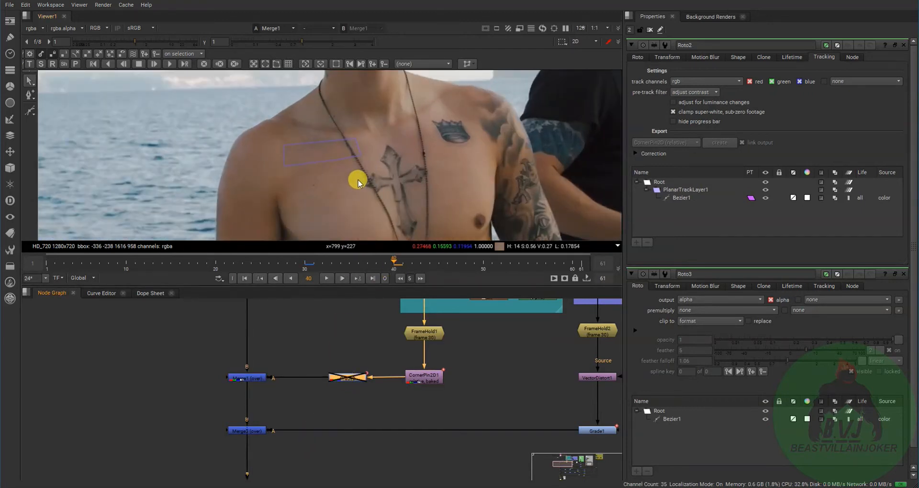
{"action": "scroll", "coordinate": [358, 183], "scroll_direction": "up", "scroll_amount": 1}
{"action": "key", "text": "d"}
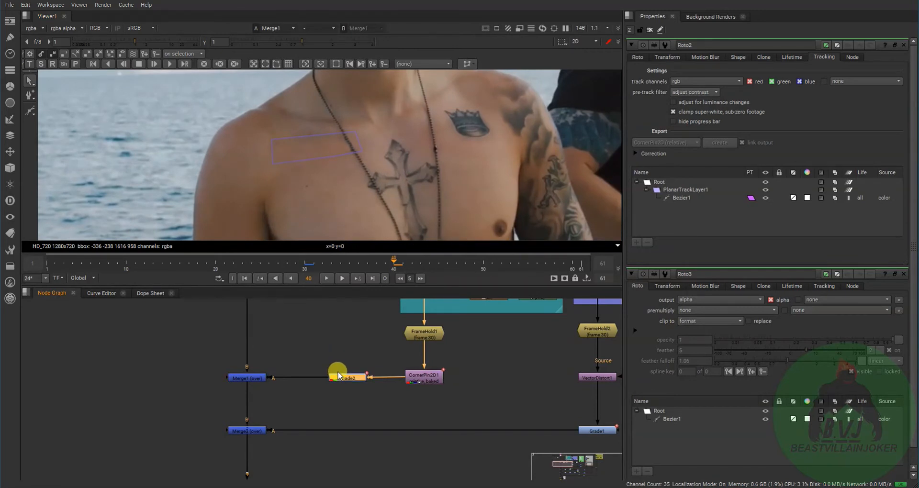
{"action": "key", "text": "d"}
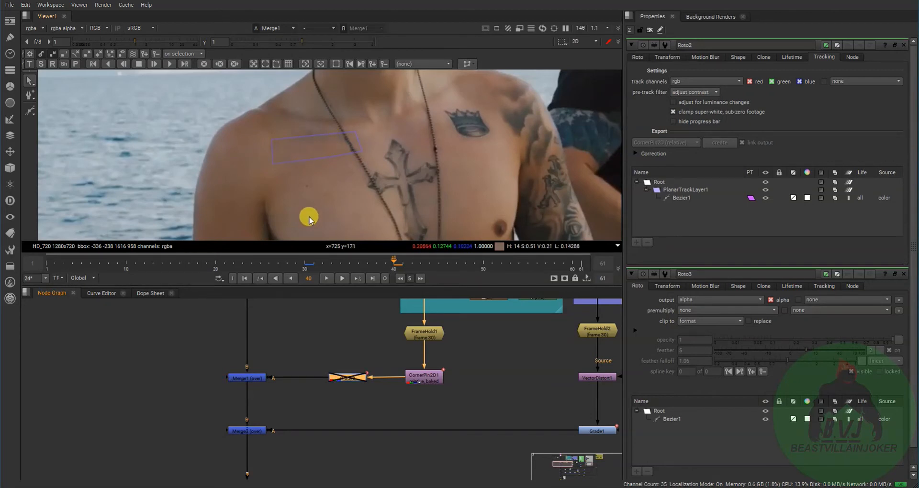
{"action": "key", "text": "d"}
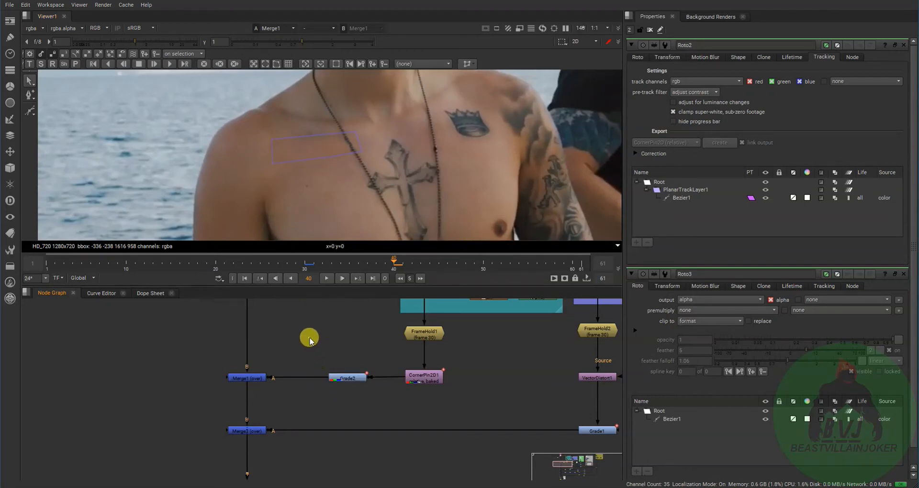
- Open the properties of Grade2 and examine its gain settings and its connection into Merge1
{"action": "left_click_drag", "start_coordinate": [308, 338], "coordinate": [379, 411]}
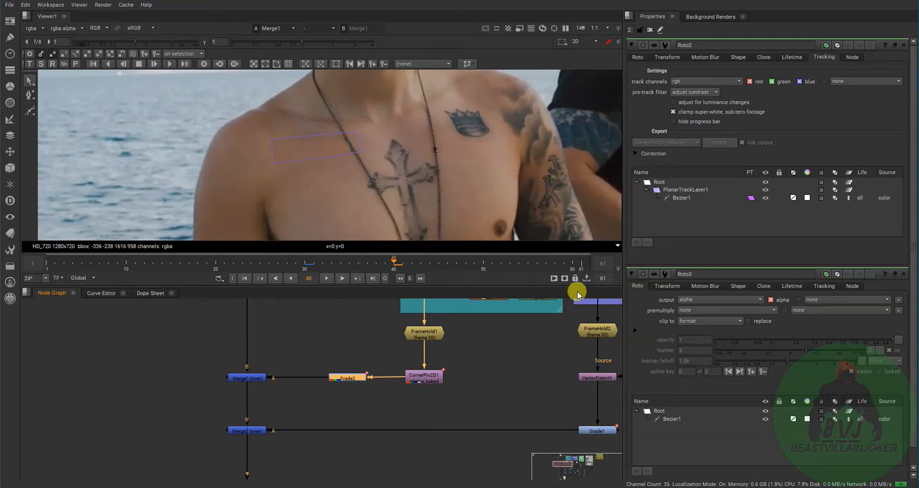
{"action": "double_click", "coordinate": [348, 380]}
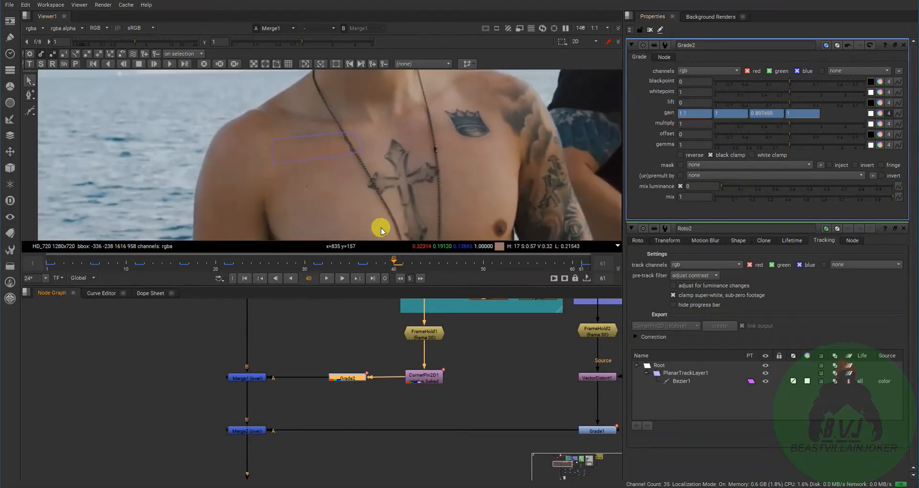
{"action": "scroll", "coordinate": [297, 345], "scroll_direction": "down", "scroll_amount": 5}
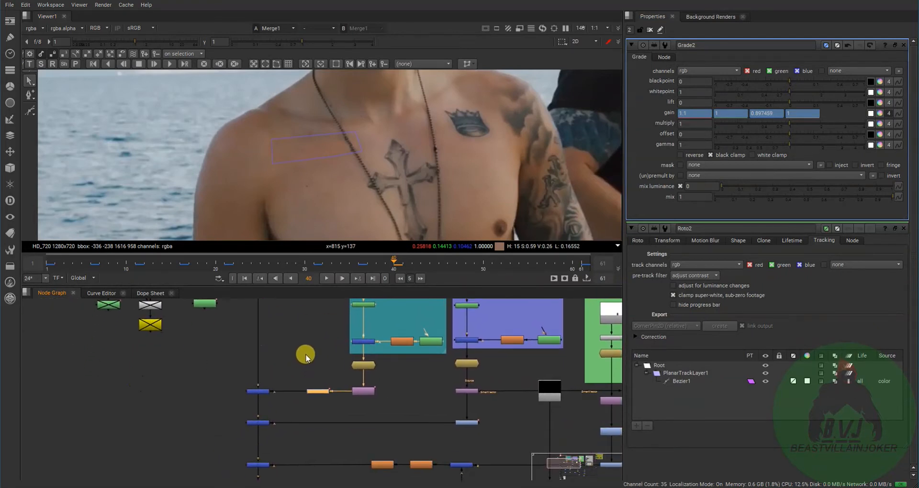
{"action": "scroll", "coordinate": [308, 378], "scroll_direction": "up", "scroll_amount": 5}
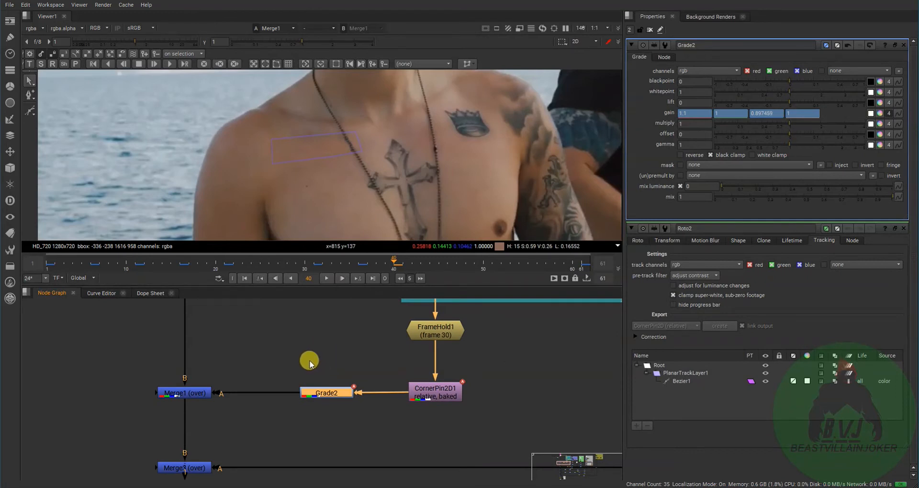
{"action": "scroll", "coordinate": [217, 411], "scroll_direction": "down", "scroll_amount": 2}
- Follow the main pipe from Merge1 to Merge3, open Merge3's properties and view its composite
{"action": "left_click", "coordinate": [207, 399]}
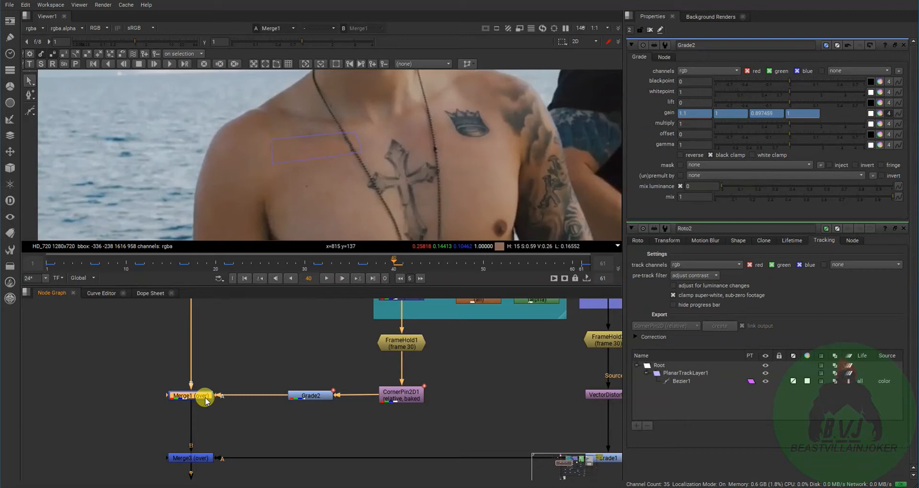
{"action": "scroll", "coordinate": [287, 399], "scroll_direction": "down", "scroll_amount": 8}
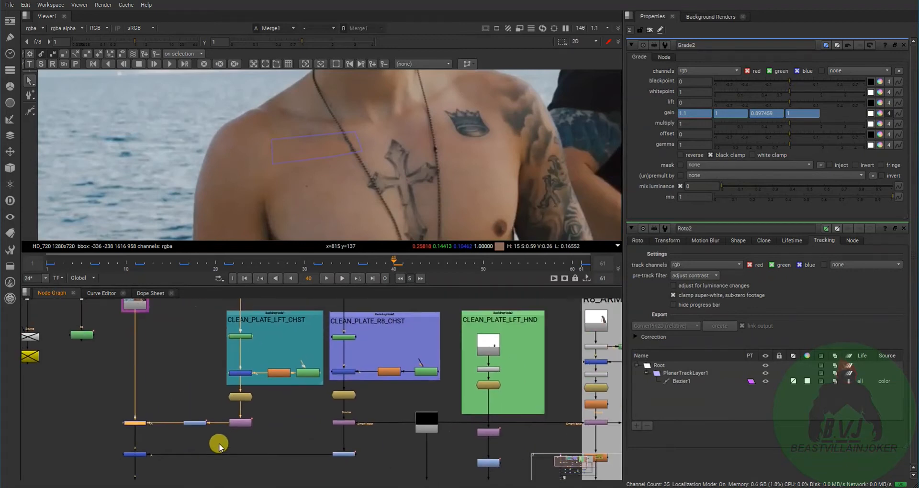
{"action": "scroll", "coordinate": [301, 420], "scroll_direction": "up", "scroll_amount": 6}
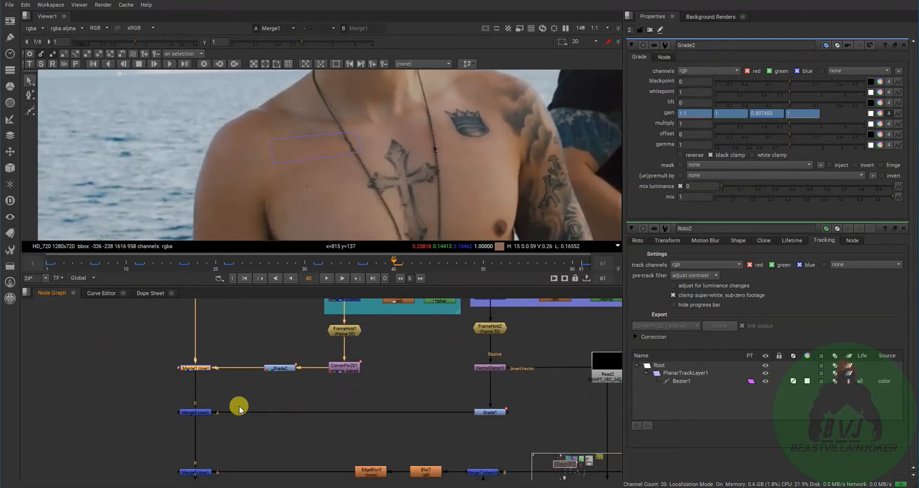
{"action": "double_click", "coordinate": [206, 411]}
{"action": "key", "text": "1"}
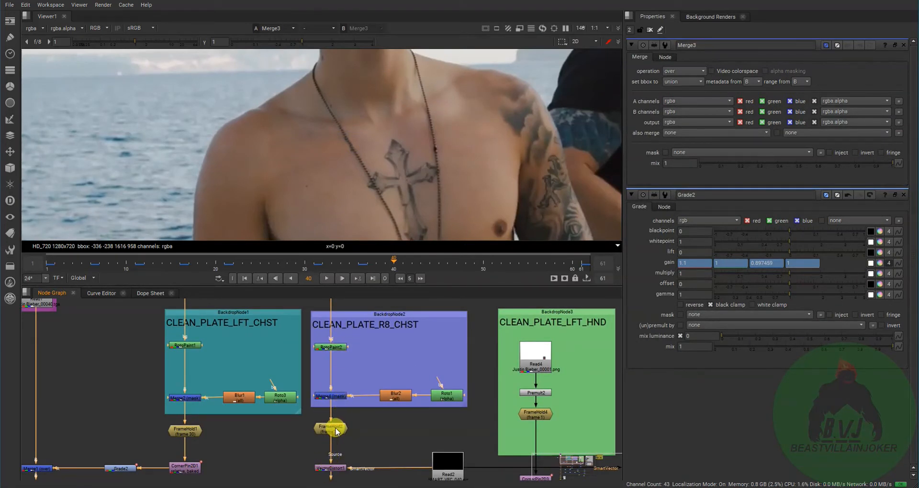
- Trace the CLEAN_PLATE_R8_CHST branch through FrameHold2 and view the patch output at VectorDistort1
{"action": "middle_click_drag", "start_coordinate": [289, 467], "coordinate": [238, 463]}
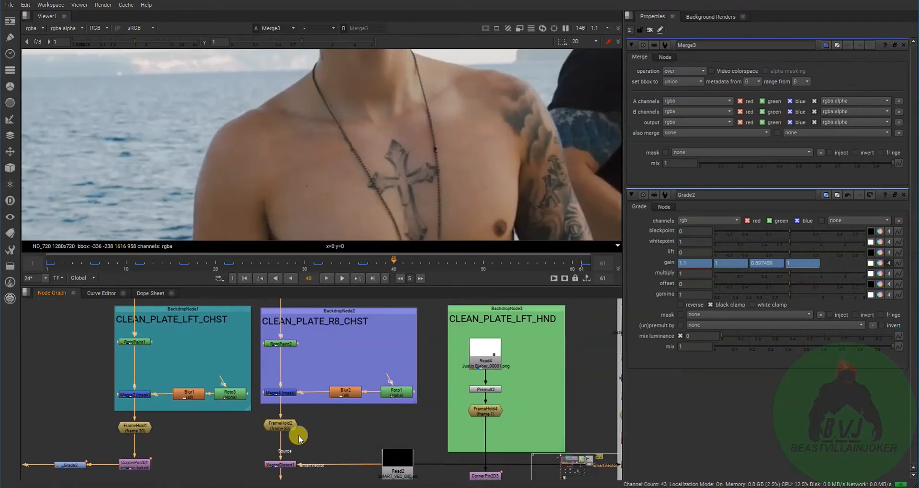
{"action": "middle_click_drag", "start_coordinate": [319, 465], "coordinate": [331, 415]}
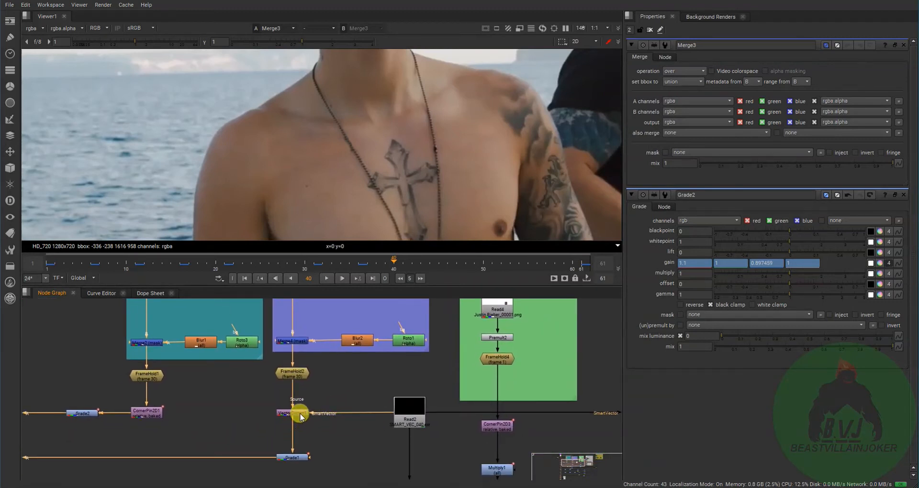
{"action": "middle_click_drag", "start_coordinate": [300, 384], "coordinate": [275, 374]}
{"action": "left_click", "coordinate": [275, 402]}
{"action": "key", "text": "1"}
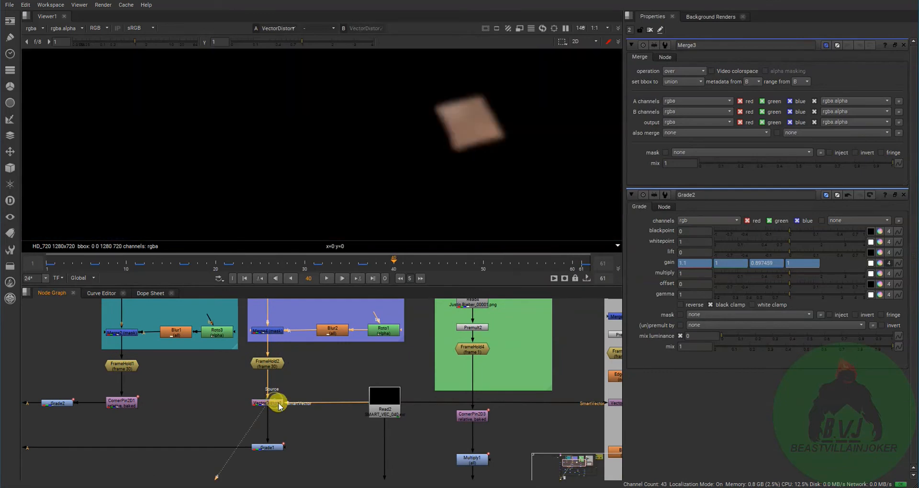
- View the graded right-chest patch at Grade1 with its properties open, and return to the Merge3 composite
{"action": "scroll", "coordinate": [287, 410], "scroll_direction": "down", "scroll_amount": 2}
{"action": "left_click", "coordinate": [279, 439]}
{"action": "key", "text": "1"}
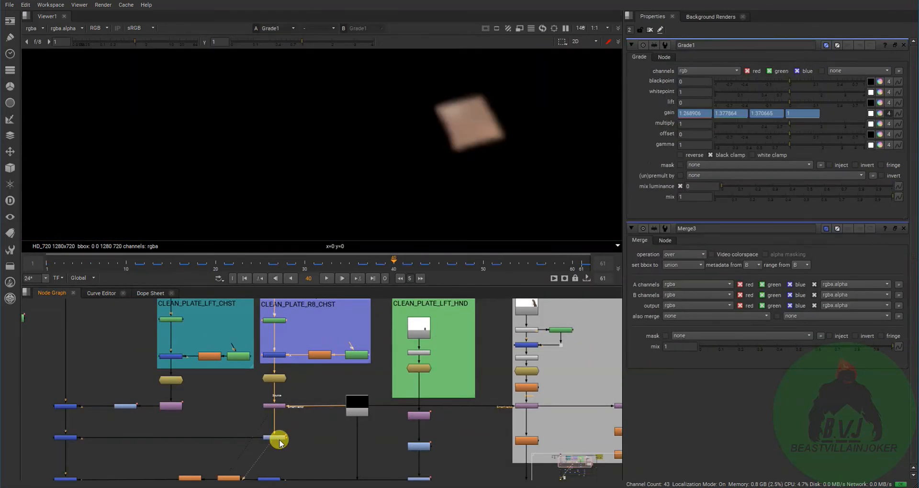
{"action": "left_click", "coordinate": [66, 438]}
{"action": "key", "text": "1"}
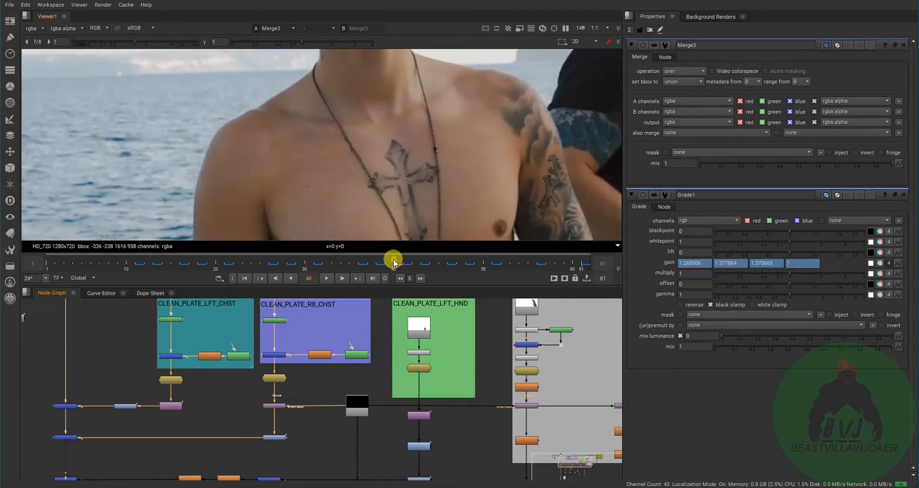
- Go to frame 45 and compare the Grade1 patch output with the Merge3 composite
{"action": "left_click_drag", "start_coordinate": [393, 261], "coordinate": [439, 263]}
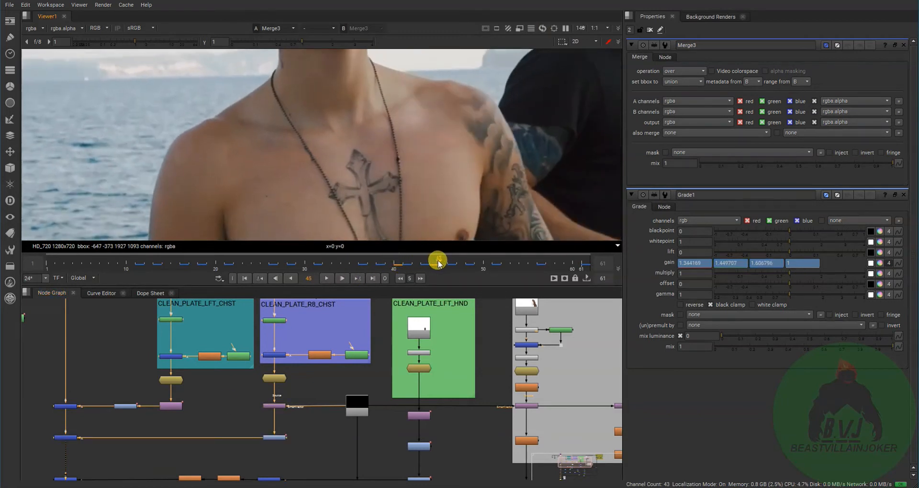
{"action": "double_click", "coordinate": [273, 437]}
{"action": "key", "text": "1"}
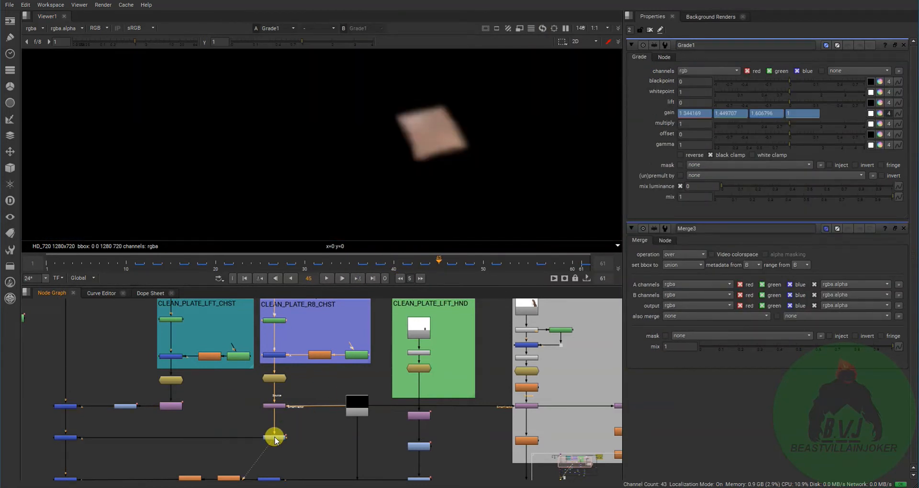
{"action": "double_click", "coordinate": [65, 437]}
{"action": "key", "text": "1"}
- Toggle Grade1 off and on to compare the right-chest patch's color match at frame 45, leaving it enabled
{"action": "left_click", "coordinate": [280, 437]}
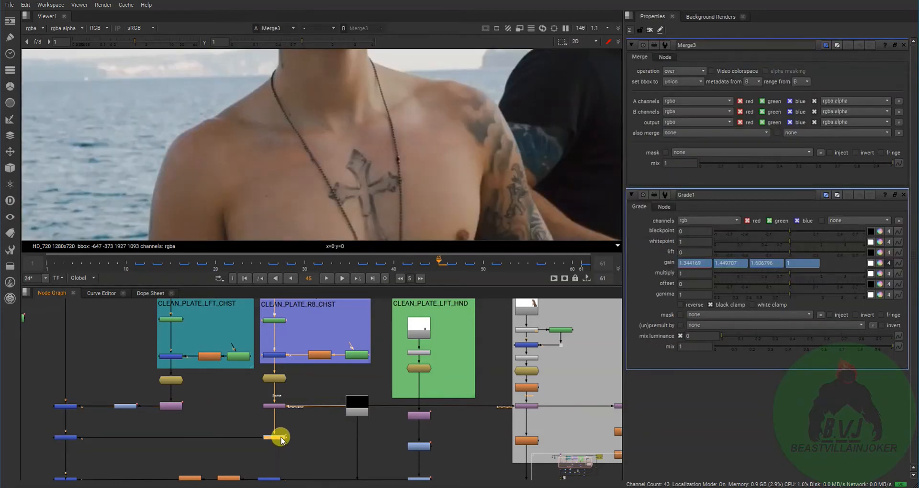
{"action": "key", "text": "d"}
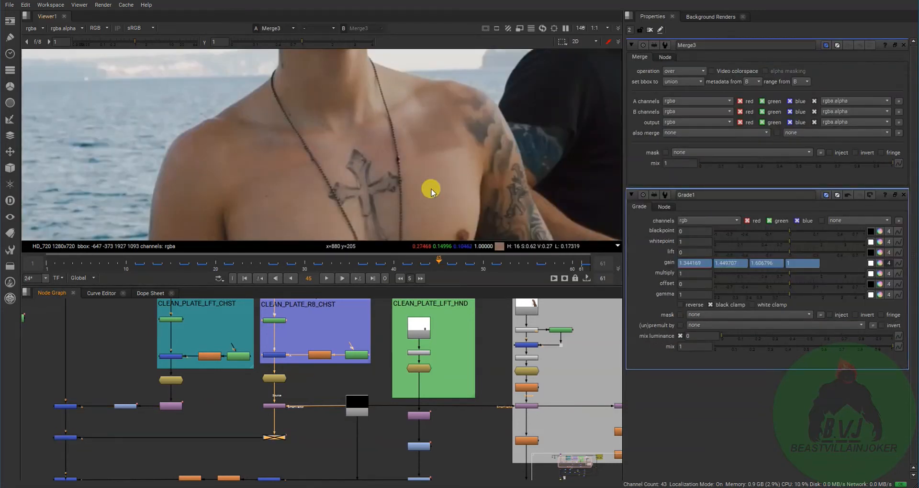
{"action": "key", "text": "d"}
{"action": "key", "text": "d"}
{"action": "key", "text": "d"}
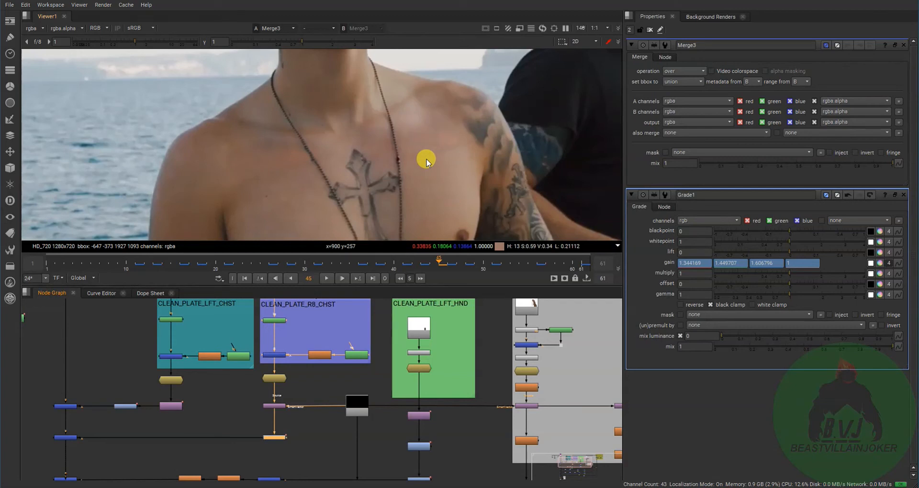
{"action": "key", "text": "d"}
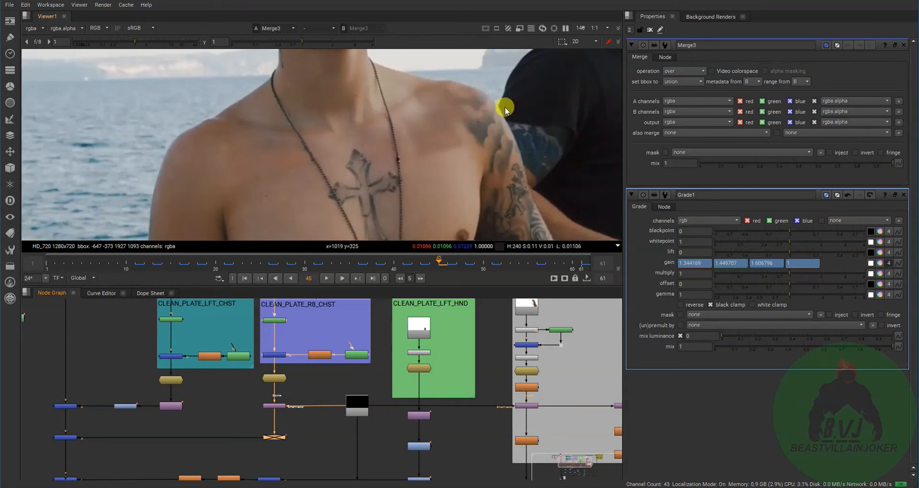
{"action": "key", "text": "d"}
- View the Merge6 composite further down the main pipe and scrub to frame 19
{"action": "middle_click_drag", "start_coordinate": [142, 422], "coordinate": [212, 378]}
{"action": "middle_click_drag", "start_coordinate": [348, 402], "coordinate": [326, 371]}
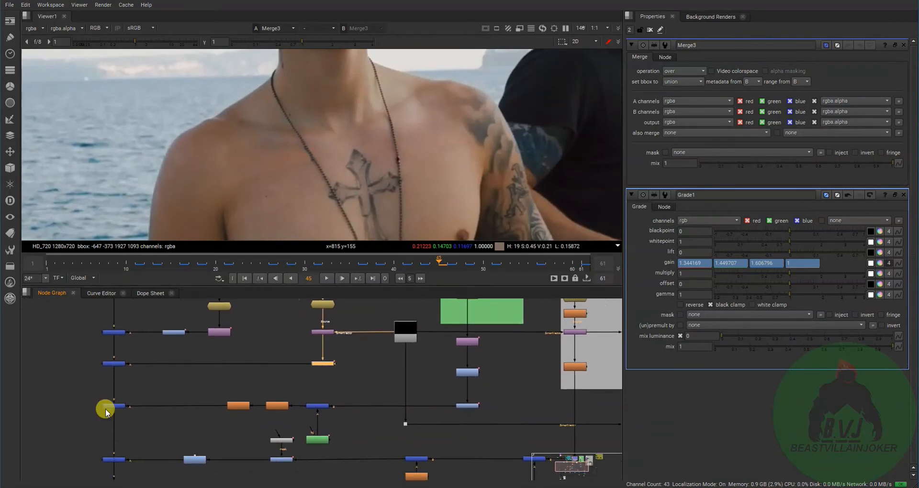
{"action": "left_click", "coordinate": [117, 408]}
{"action": "key", "text": "1"}
{"action": "scroll", "coordinate": [359, 134], "scroll_direction": "down", "scroll_amount": 5}
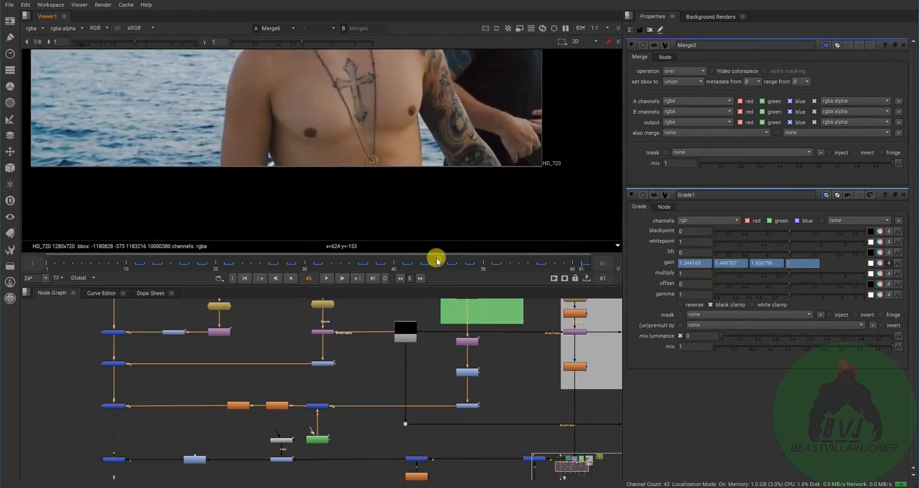
{"action": "left_click_drag", "start_coordinate": [437, 259], "coordinate": [206, 257]}
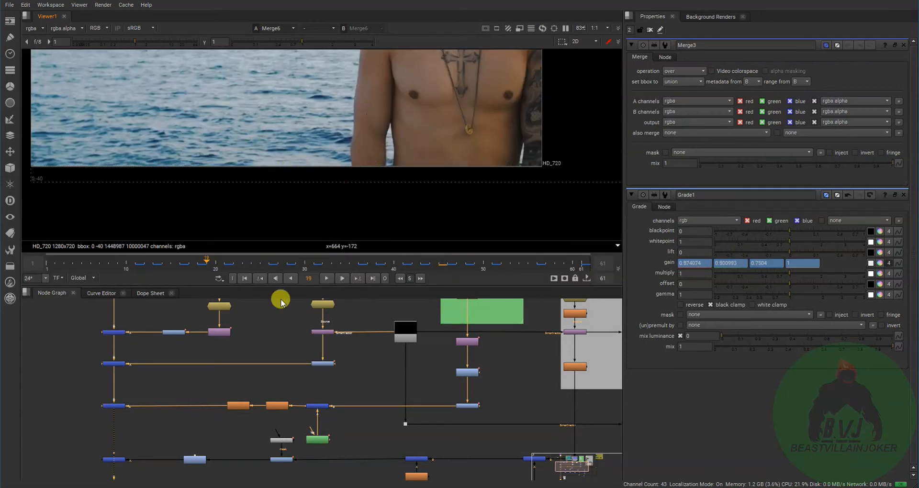
- Compare the original Read1 input plate with the Merge6 composite at frame 19
{"action": "middle_click_drag", "start_coordinate": [130, 390], "coordinate": [142, 480]}
{"action": "scroll", "coordinate": [141, 446], "scroll_direction": "down", "scroll_amount": 2}
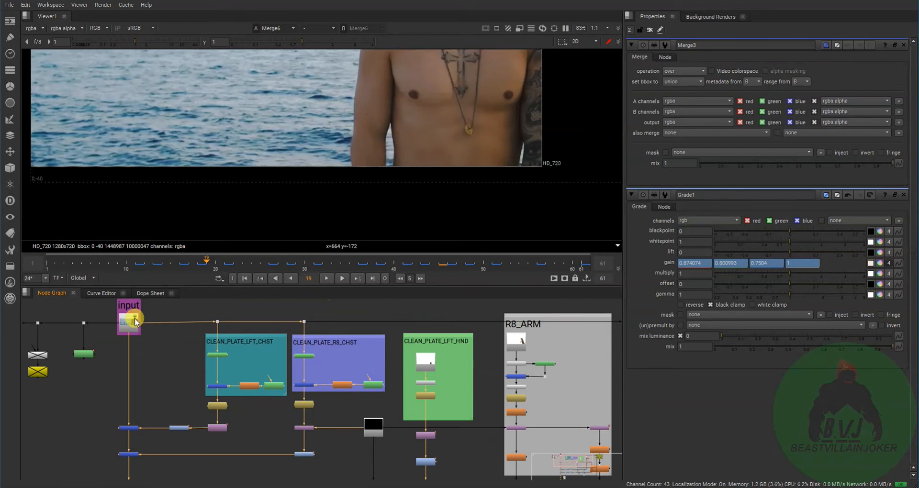
{"action": "key", "text": "1"}
{"action": "middle_click_drag", "start_coordinate": [180, 452], "coordinate": [213, 343]}
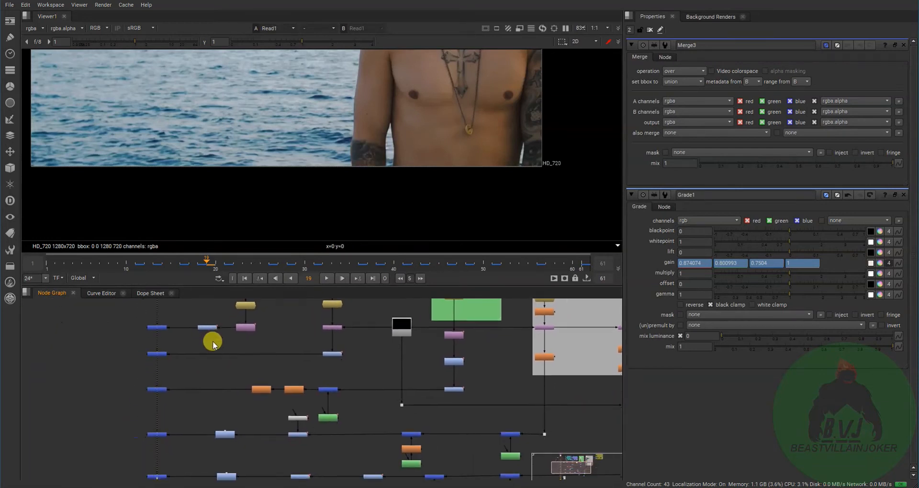
{"action": "left_click", "coordinate": [163, 390]}
{"action": "key", "text": "1"}
- Locate the CLEAN_PLATE_LFT_HND branch and select its CornerPin2D3 node above Multiply1
{"action": "scroll", "coordinate": [218, 403], "scroll_direction": "down", "scroll_amount": 2}
{"action": "middle_click_drag", "start_coordinate": [205, 403], "coordinate": [86, 448]}
{"action": "scroll", "coordinate": [146, 397], "scroll_direction": "up", "scroll_amount": 6}
{"action": "scroll", "coordinate": [153, 436], "scroll_direction": "down", "scroll_amount": 3}
{"action": "middle_click_drag", "start_coordinate": [313, 347], "coordinate": [241, 378]}
{"action": "scroll", "coordinate": [289, 375], "scroll_direction": "up", "scroll_amount": 4}
{"action": "left_click", "coordinate": [268, 365]}
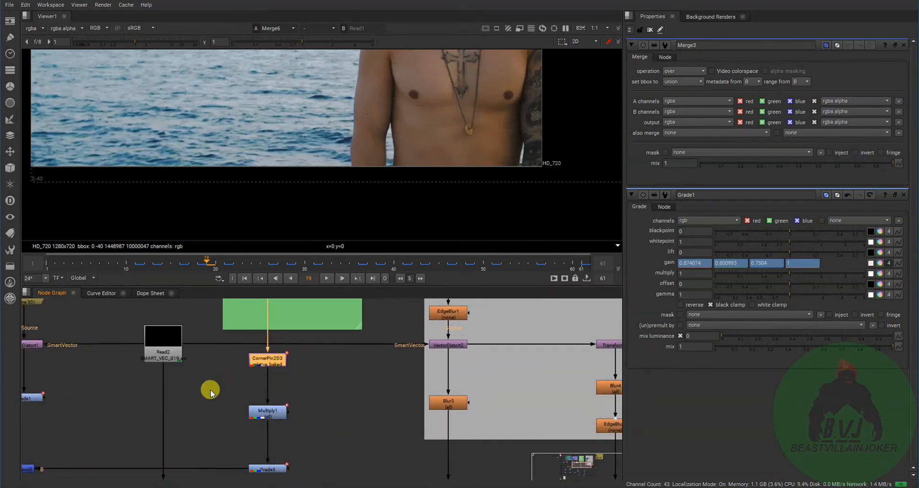
- Return from the hand patch branch to the Roto2 node beside the input plate in the node graph
{"action": "scroll", "coordinate": [210, 394], "scroll_direction": "down", "scroll_amount": 1}
{"action": "middle_click_drag", "start_coordinate": [282, 398], "coordinate": [555, 404]}
{"action": "middle_click_drag", "start_coordinate": [285, 398], "coordinate": [500, 400]}
{"action": "middle_click_drag", "start_coordinate": [221, 403], "coordinate": [264, 466]}
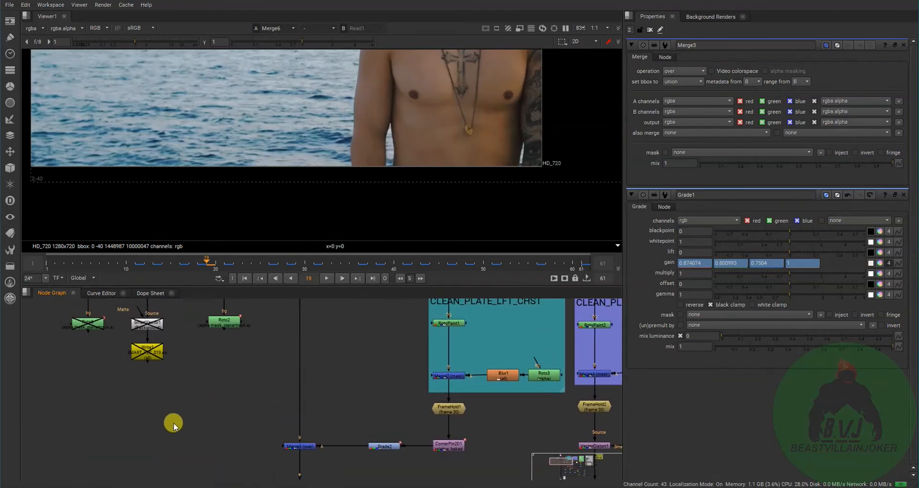
- Open the properties of the Roto6 node beside the input plate to show its planar-tracked shape
{"action": "middle_click_drag", "start_coordinate": [174, 426], "coordinate": [225, 472]}
{"action": "double_click", "coordinate": [140, 368]}
{"action": "scroll", "coordinate": [179, 392], "scroll_direction": "down", "scroll_amount": 3}
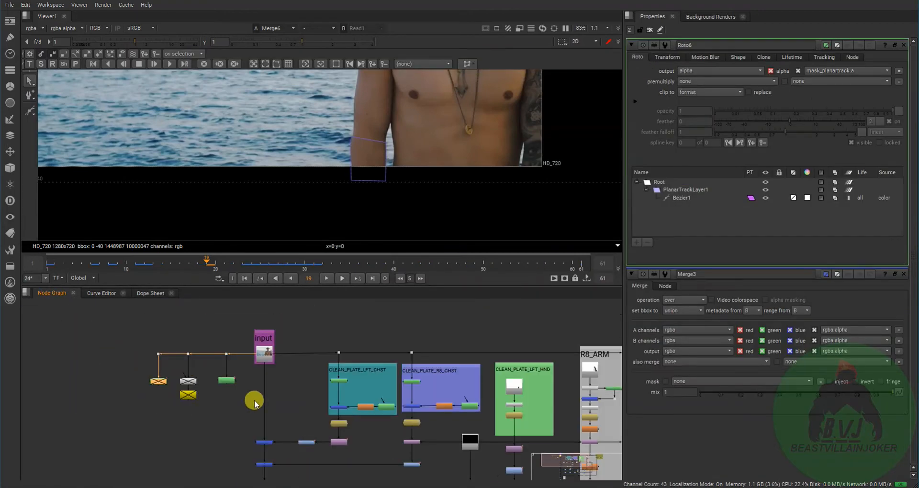
- Find the hand patch branch under CLEAN_PLATE_LFT_HND and select its CornerPin2D3 node
{"action": "middle_click_drag", "start_coordinate": [387, 471], "coordinate": [178, 411]}
{"action": "middle_click_drag", "start_coordinate": [432, 417], "coordinate": [427, 417]}
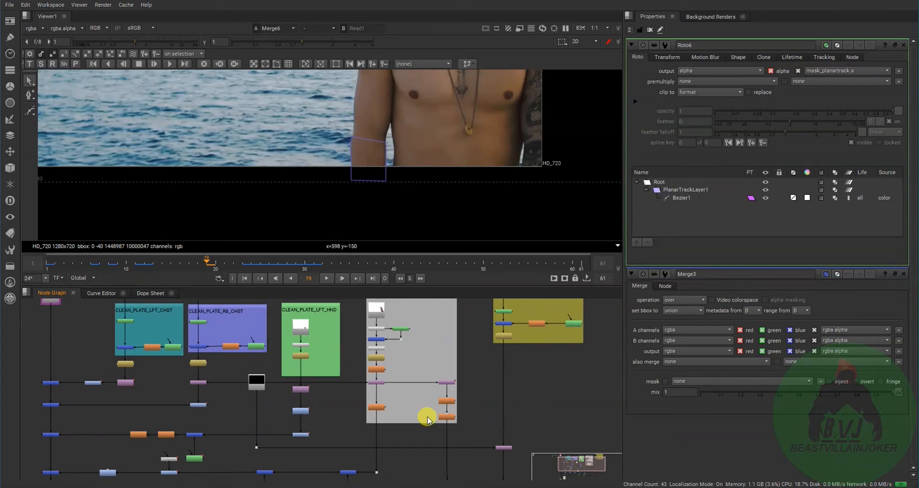
{"action": "scroll", "coordinate": [303, 389], "scroll_direction": "up", "scroll_amount": 3}
{"action": "scroll", "coordinate": [340, 378], "scroll_direction": "up", "scroll_amount": 3}
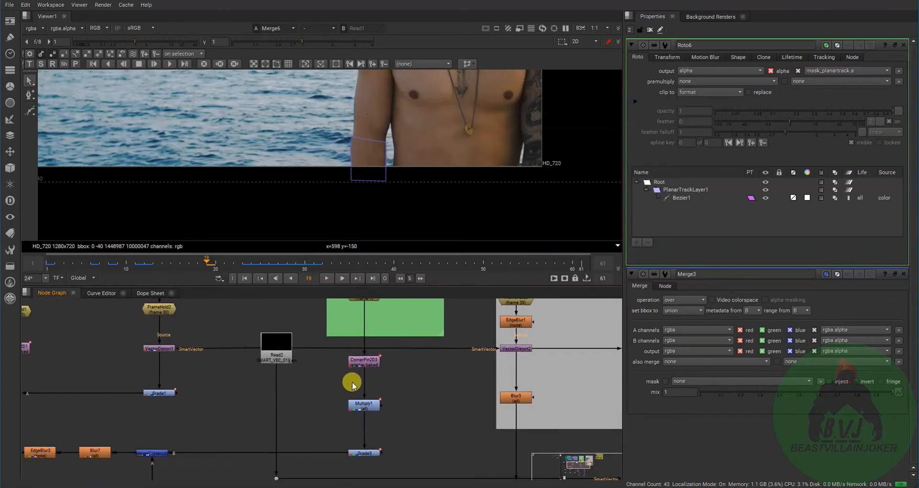
{"action": "middle_click_drag", "start_coordinate": [369, 396], "coordinate": [357, 386]}
{"action": "left_click_drag", "start_coordinate": [312, 355], "coordinate": [400, 395]}
{"action": "middle_click_drag", "start_coordinate": [375, 404], "coordinate": [375, 366]}
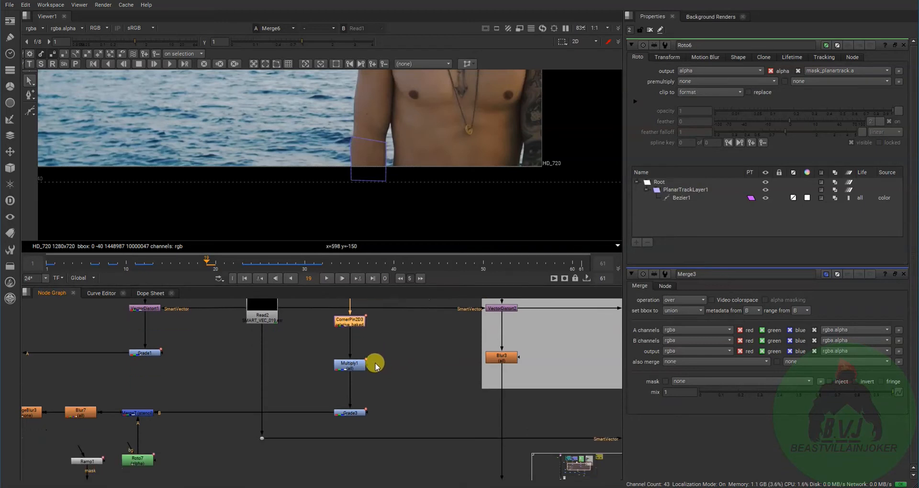
- Select Multiply1 and Grade3 on the hand patch branch and open the properties of the Merge7 stencil node
{"action": "left_click_drag", "start_coordinate": [321, 348], "coordinate": [407, 431], "text": "shift"}
{"action": "middle_click_drag", "start_coordinate": [391, 441], "coordinate": [459, 443]}
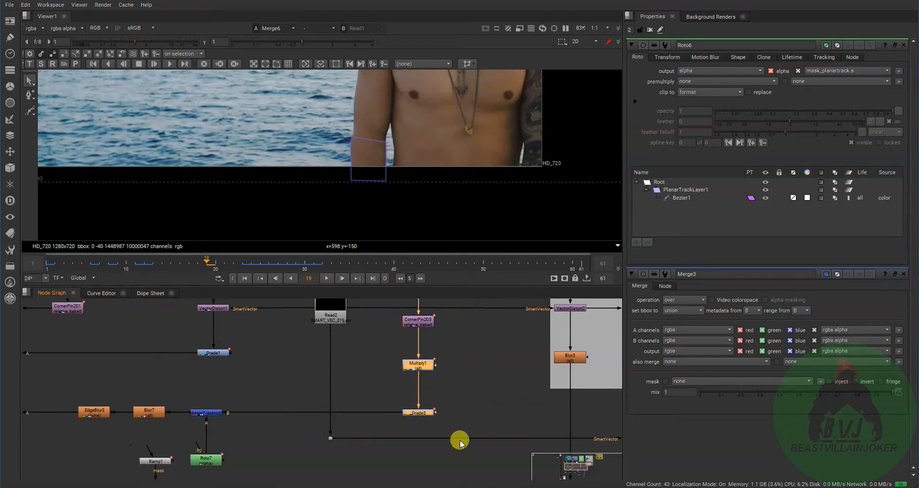
{"action": "double_click", "coordinate": [438, 405]}
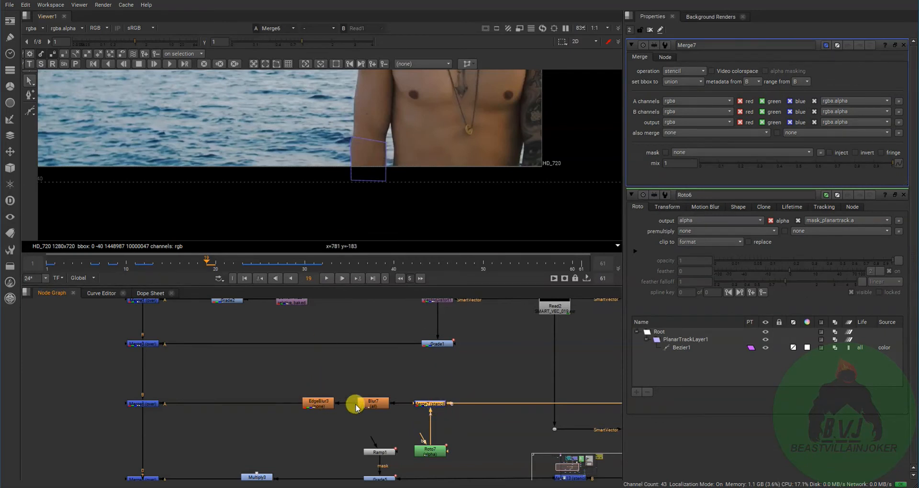
- View the hand patch at the EdgeBlur3 node, following Blur7
{"action": "left_click_drag", "start_coordinate": [297, 371], "coordinate": [373, 411]}
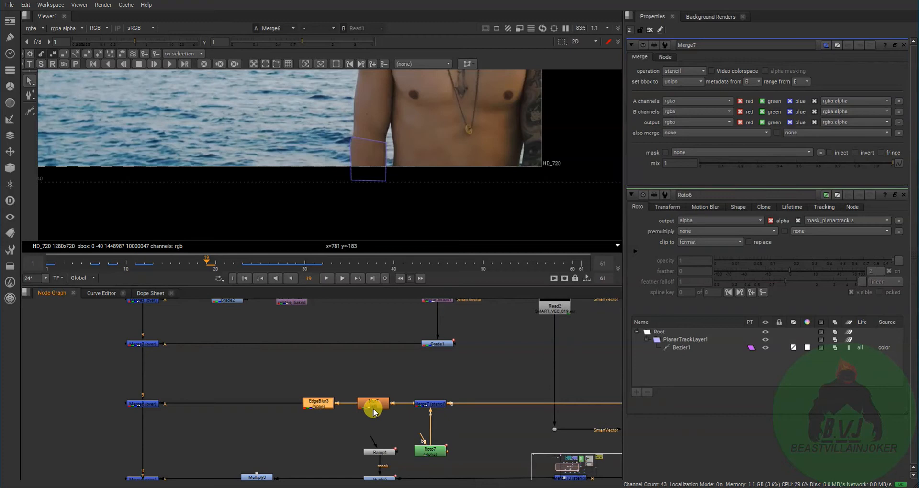
{"action": "key", "text": "1"}
{"action": "left_click", "coordinate": [320, 401]}
{"action": "key", "text": "1"}
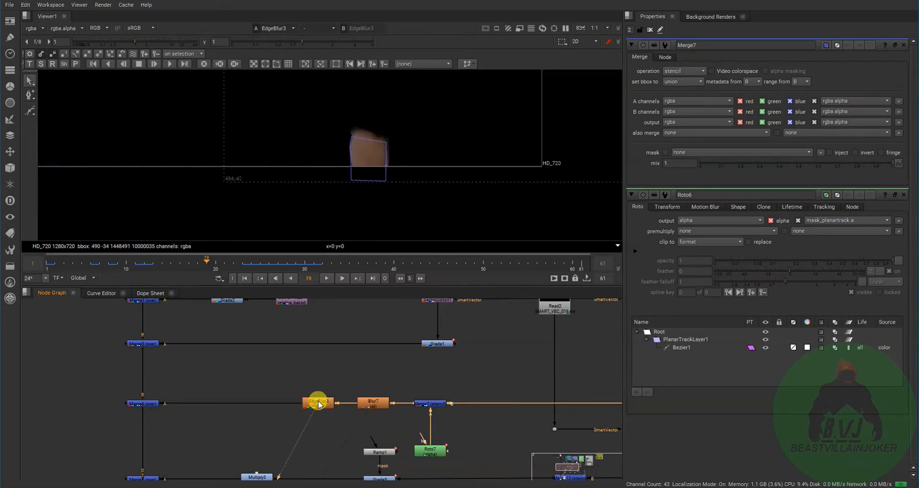
- View the hand patch at Blur7 and then the Merge6 composite, opening Merge6's properties
{"action": "scroll", "coordinate": [304, 407], "scroll_direction": "down", "scroll_amount": 3}
{"action": "middle_click_drag", "start_coordinate": [311, 399], "coordinate": [308, 459]}
{"action": "scroll", "coordinate": [317, 408], "scroll_direction": "up", "scroll_amount": 5}
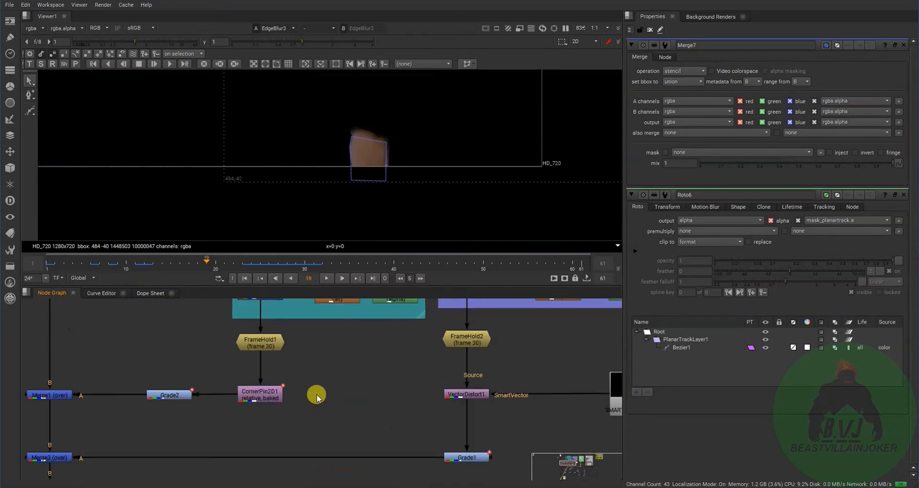
{"action": "middle_click_drag", "start_coordinate": [316, 396], "coordinate": [297, 471]}
{"action": "left_click", "coordinate": [318, 383]}
{"action": "scroll", "coordinate": [333, 407], "scroll_direction": "down", "scroll_amount": 4}
{"action": "middle_click_drag", "start_coordinate": [342, 428], "coordinate": [336, 330]}
{"action": "left_click", "coordinate": [273, 384]}
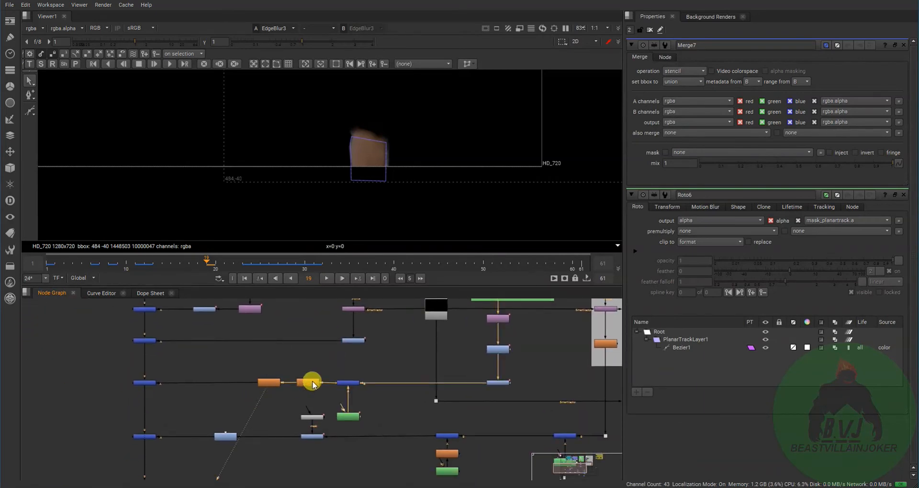
{"action": "middle_click_drag", "start_coordinate": [232, 396], "coordinate": [326, 430]}
{"action": "left_click", "coordinate": [242, 417]}
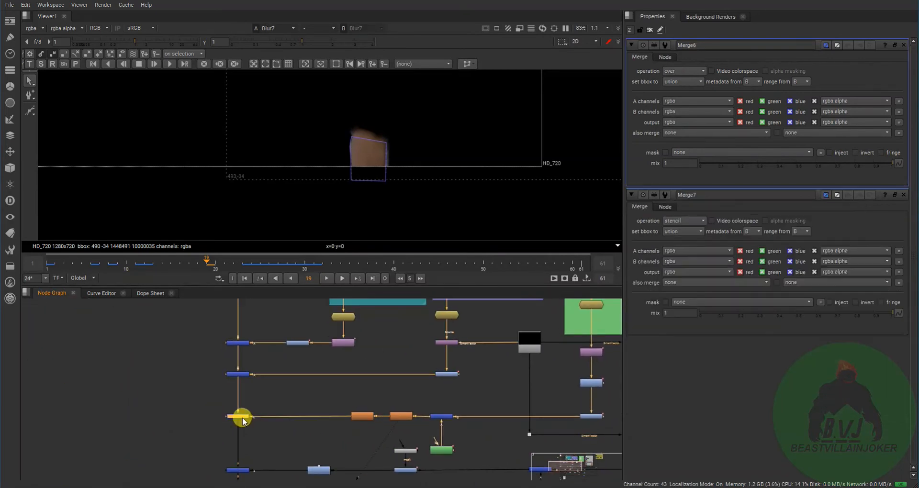
{"action": "key", "text": "1"}
- Examine the hand patch's EdgeBlur3 and Blur7 nodes and the Grade1 node on the branch above
{"action": "middle_click_drag", "start_coordinate": [492, 388], "coordinate": [395, 379]}
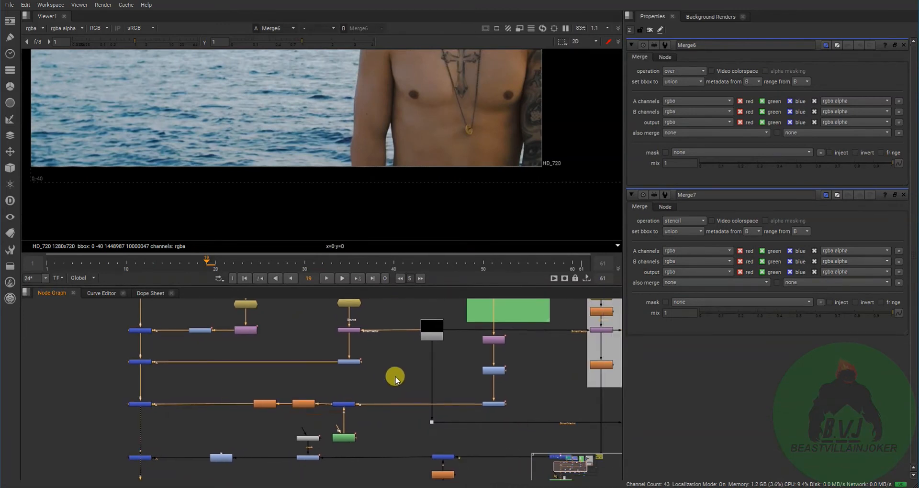
{"action": "scroll", "coordinate": [293, 406], "scroll_direction": "up", "scroll_amount": 4}
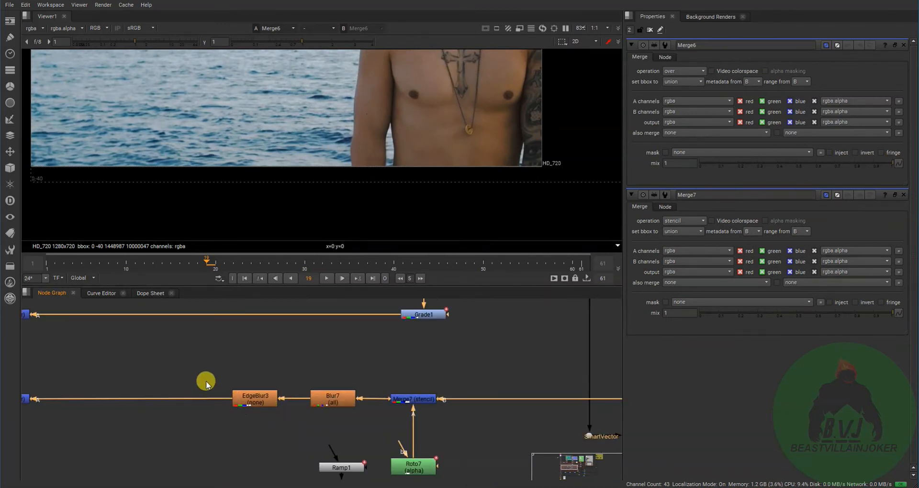
{"action": "left_click_drag", "start_coordinate": [205, 376], "coordinate": [355, 435]}
{"action": "middle_click_drag", "start_coordinate": [462, 353], "coordinate": [356, 401]}
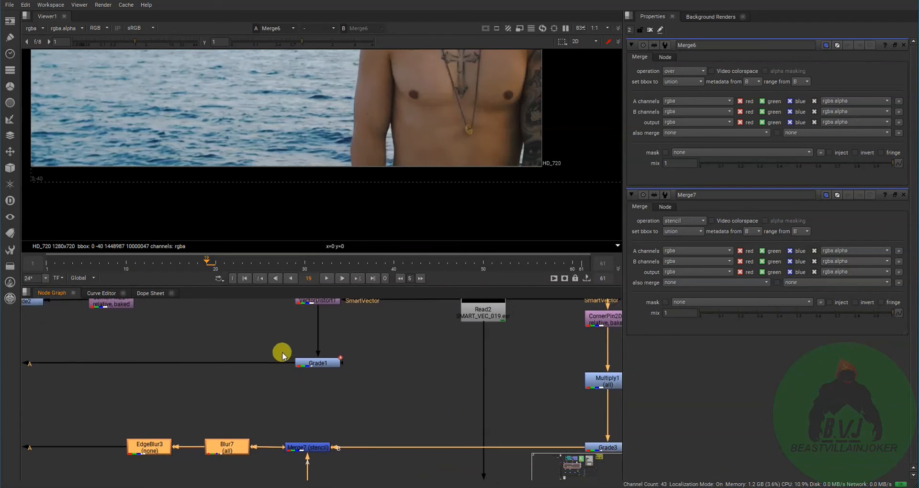
{"action": "left_click_drag", "start_coordinate": [272, 329], "coordinate": [364, 391]}
{"action": "scroll", "coordinate": [335, 404], "scroll_direction": "down", "scroll_amount": 1}
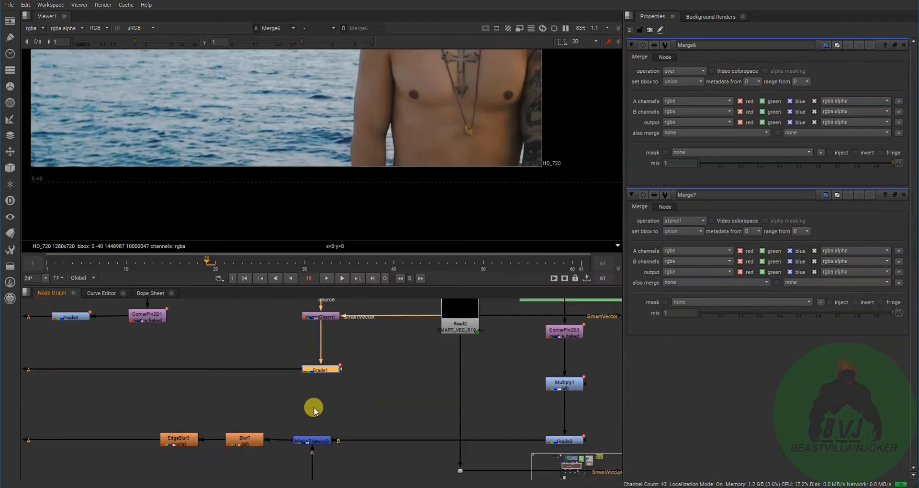
{"action": "middle_click_drag", "start_coordinate": [313, 409], "coordinate": [393, 372]}
{"action": "middle_click_drag", "start_coordinate": [305, 406], "coordinate": [369, 367]}
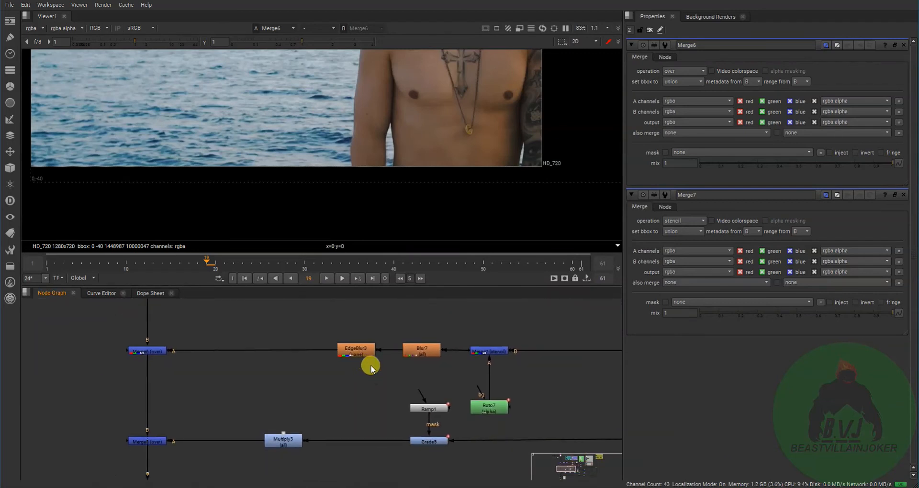
- Select Merge6 on the main pipe and survey the R8_ARM and adjacent yellow clean plate branches
{"action": "left_click", "coordinate": [148, 351]}
{"action": "middle_click_drag", "start_coordinate": [449, 316], "coordinate": [339, 397]}
{"action": "scroll", "coordinate": [340, 397], "scroll_direction": "down", "scroll_amount": 3}
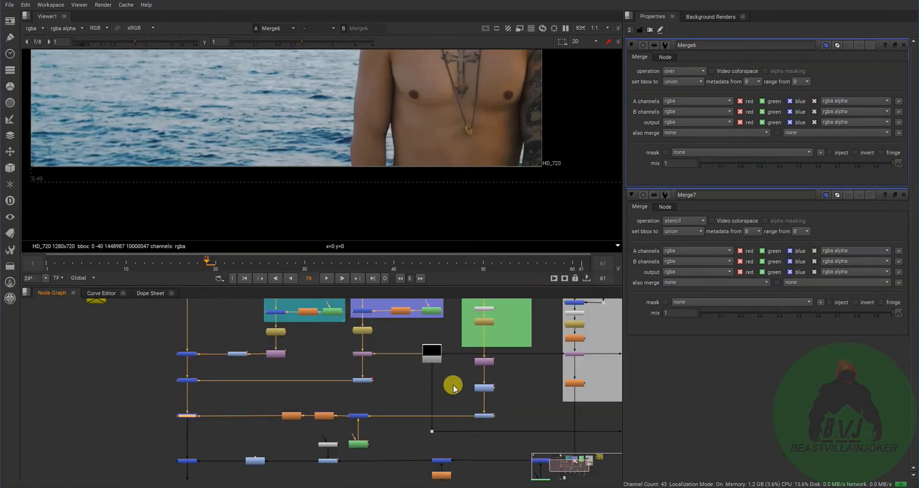
{"action": "middle_click_drag", "start_coordinate": [453, 385], "coordinate": [246, 439]}
{"action": "middle_click_drag", "start_coordinate": [352, 418], "coordinate": [236, 426]}
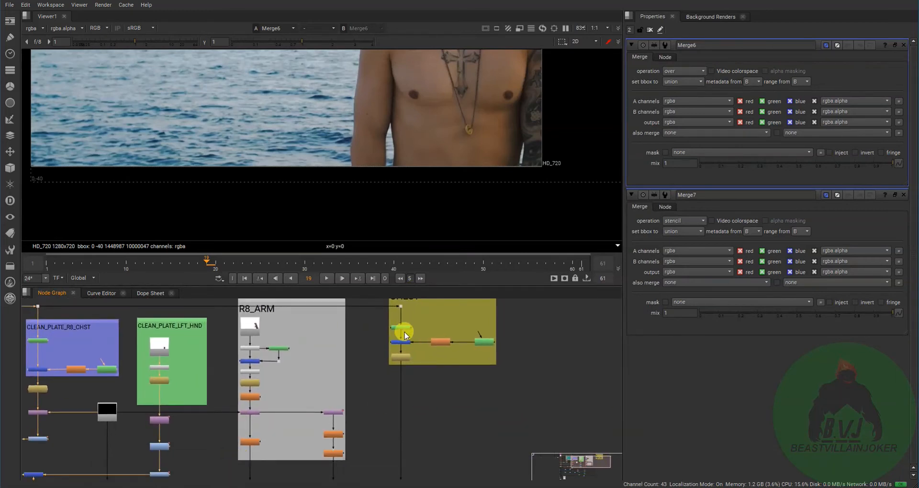
{"action": "middle_click_drag", "start_coordinate": [417, 416], "coordinate": [531, 271]}
{"action": "middle_click_drag", "start_coordinate": [433, 402], "coordinate": [532, 354]}
- Open the Merge15 properties at the end of the main pipe and view its composite over a wider area of the frame
{"action": "middle_click_drag", "start_coordinate": [255, 461], "coordinate": [407, 429]}
{"action": "scroll", "coordinate": [174, 397], "scroll_direction": "up", "scroll_amount": 2}
{"action": "double_click", "coordinate": [262, 377]}
{"action": "key", "text": "1"}
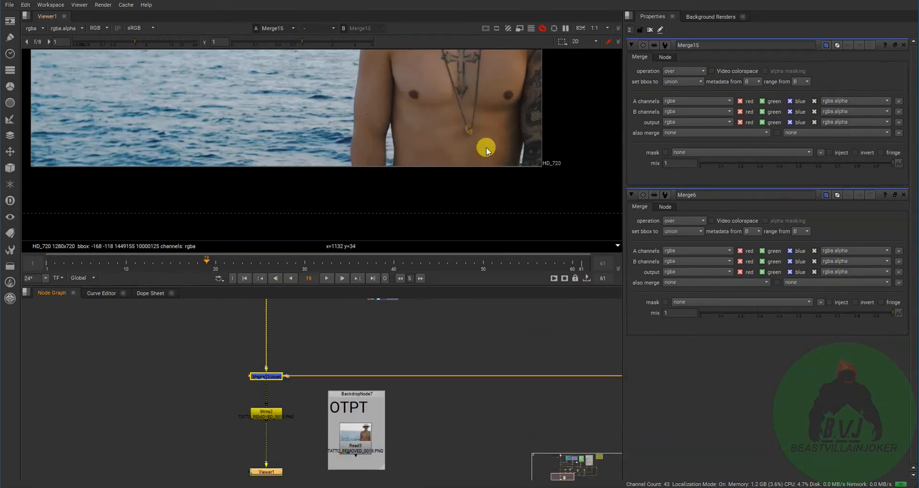
{"action": "scroll", "coordinate": [495, 115], "scroll_direction": "down", "scroll_amount": 3}
{"action": "middle_click_drag", "start_coordinate": [488, 124], "coordinate": [408, 181]}
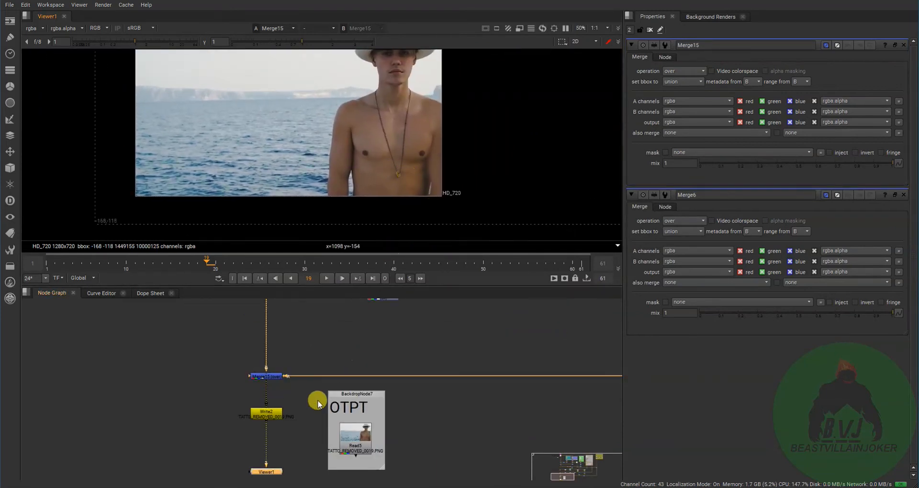
- Compare the Merge15 composite with the original Read1 input plate in the viewer
{"action": "middle_click_drag", "start_coordinate": [453, 360], "coordinate": [315, 404]}
{"action": "left_click", "coordinate": [148, 414]}
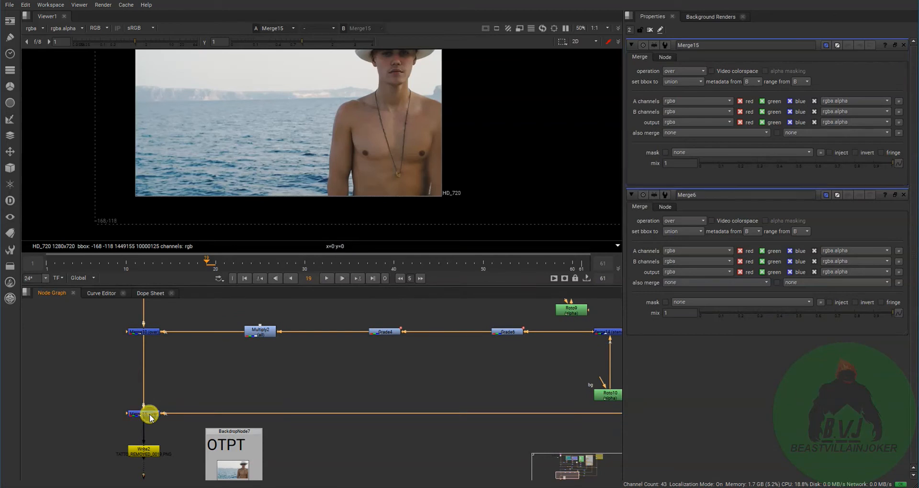
{"action": "key", "text": "d"}
{"action": "middle_click_drag", "start_coordinate": [158, 382], "coordinate": [194, 482]}
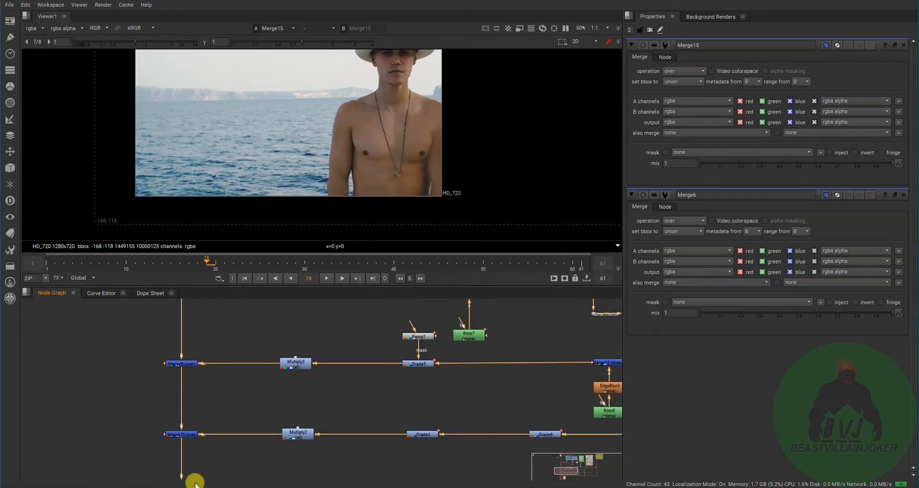
{"action": "scroll", "coordinate": [193, 402], "scroll_direction": "down", "scroll_amount": 3}
{"action": "middle_click_drag", "start_coordinate": [194, 378], "coordinate": [267, 317]}
{"action": "left_click", "coordinate": [198, 302]}
{"action": "key", "text": "1"}
{"action": "key", "text": "2"}
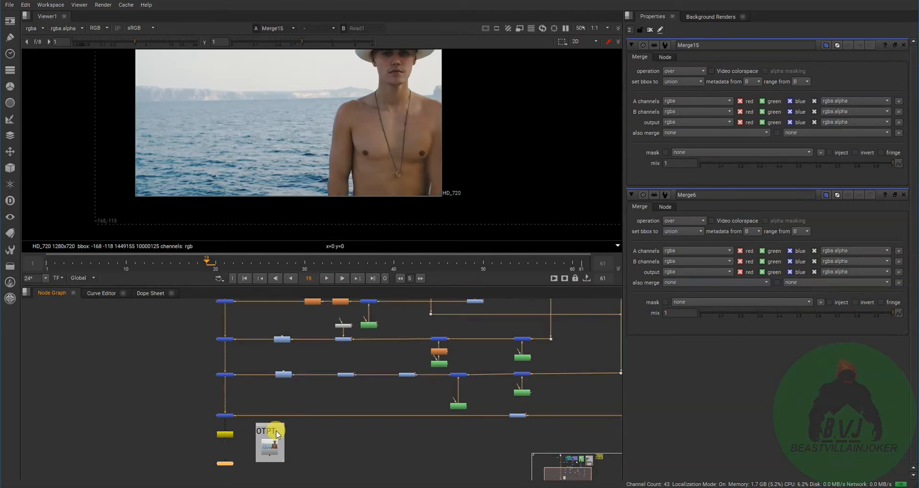
{"action": "key", "text": "1"}
{"action": "key", "text": "2"}
{"action": "key", "text": "1"}
{"action": "key", "text": "2"}
{"action": "key", "text": "1"}
{"action": "key", "text": "2"}
- View the Write2 output and then the rendered Read5 sequence in the OTPT backdrop
{"action": "scroll", "coordinate": [215, 438], "scroll_direction": "up", "scroll_amount": 5}
{"action": "left_click", "coordinate": [245, 432]}
{"action": "key", "text": "1"}
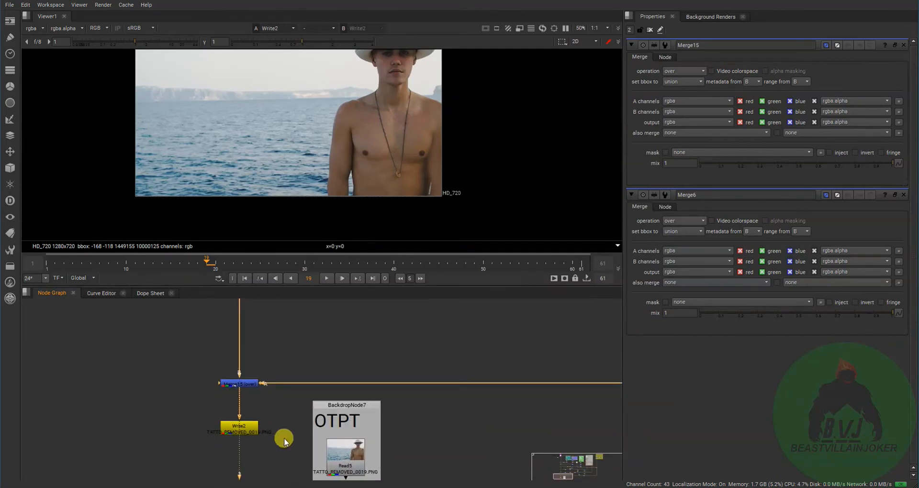
{"action": "middle_click_drag", "start_coordinate": [284, 438], "coordinate": [293, 371]}
{"action": "left_click", "coordinate": [343, 398]}
{"action": "key", "text": "1"}
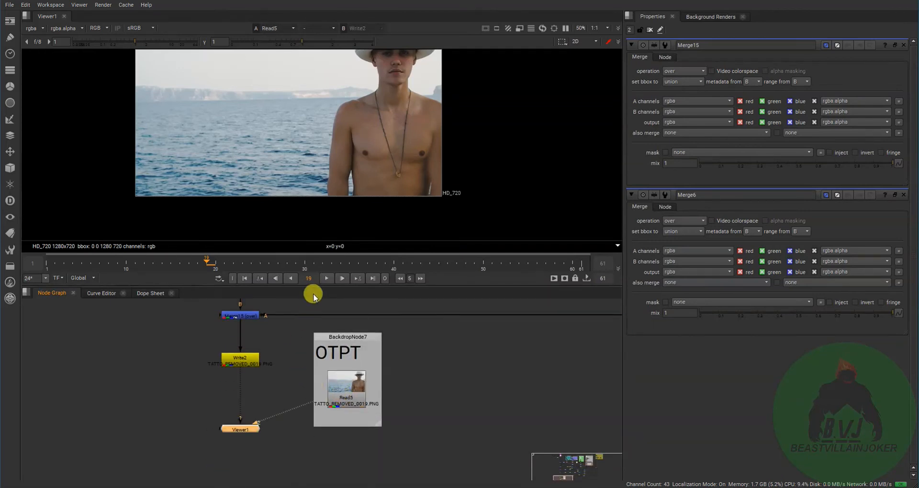
- Play the rendered Read5 sequence and stop playback at frame 27
{"action": "left_click", "coordinate": [349, 401]}
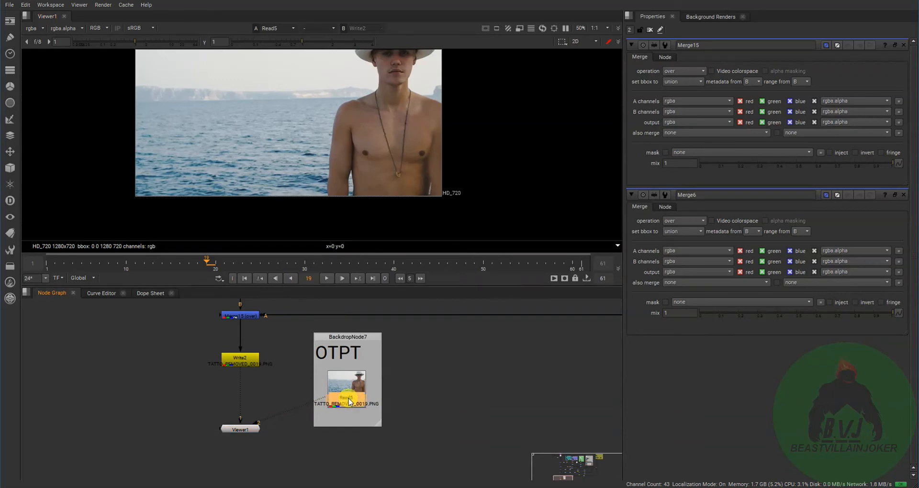
{"action": "left_click", "coordinate": [326, 279]}
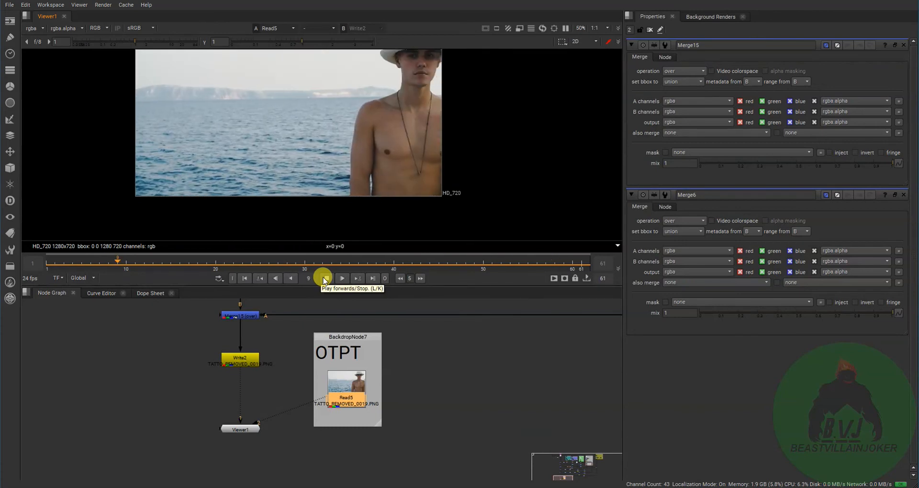
{"action": "left_click", "coordinate": [323, 279]}
- Locate the R8_ARM backdrop and select the Read3 image at the head of its branch
{"action": "scroll", "coordinate": [287, 386], "scroll_direction": "down", "scroll_amount": 4}
{"action": "middle_click_drag", "start_coordinate": [295, 380], "coordinate": [248, 487]}
{"action": "scroll", "coordinate": [373, 386], "scroll_direction": "up", "scroll_amount": 5}
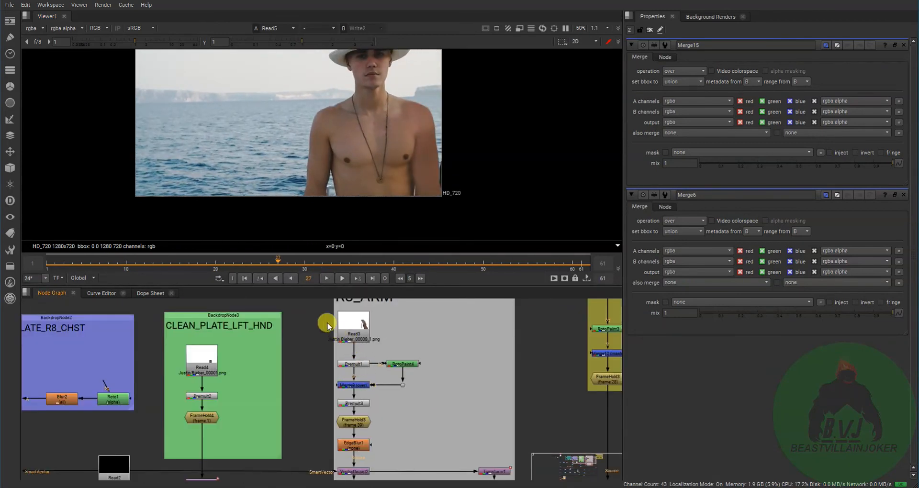
{"action": "left_click_drag", "start_coordinate": [324, 331], "coordinate": [429, 352]}
{"action": "left_click_drag", "start_coordinate": [321, 316], "coordinate": [369, 352]}
{"action": "left_click", "coordinate": [365, 405]}
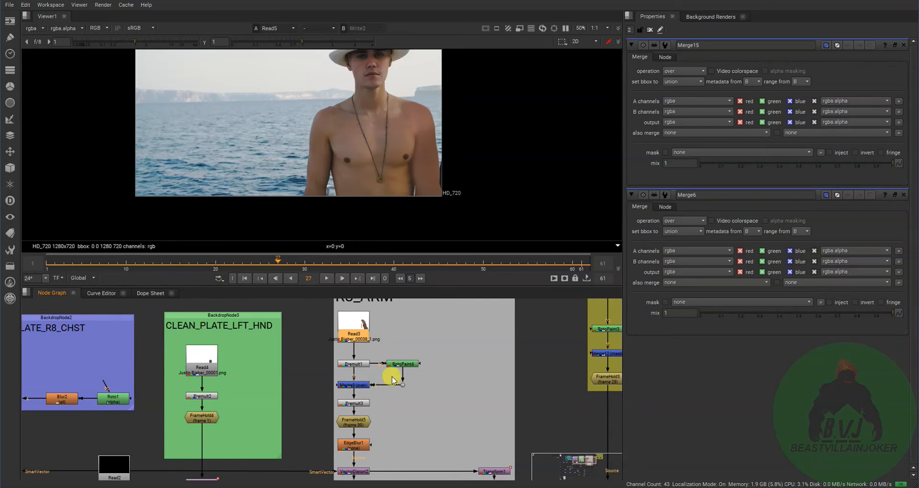
- Select Merge9 in the R8_ARM branch and view the arm patch at FrameHold5
{"action": "scroll", "coordinate": [362, 411], "scroll_direction": "up", "scroll_amount": 5}
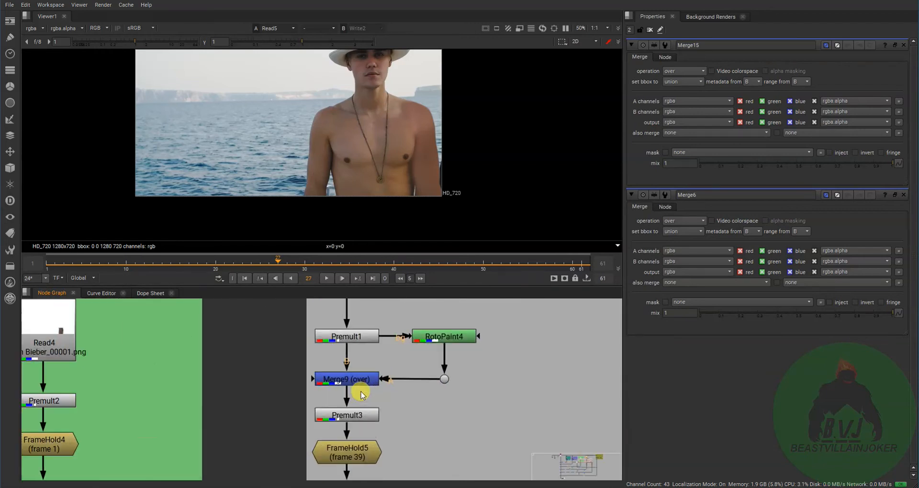
{"action": "scroll", "coordinate": [371, 376], "scroll_direction": "down", "scroll_amount": 4}
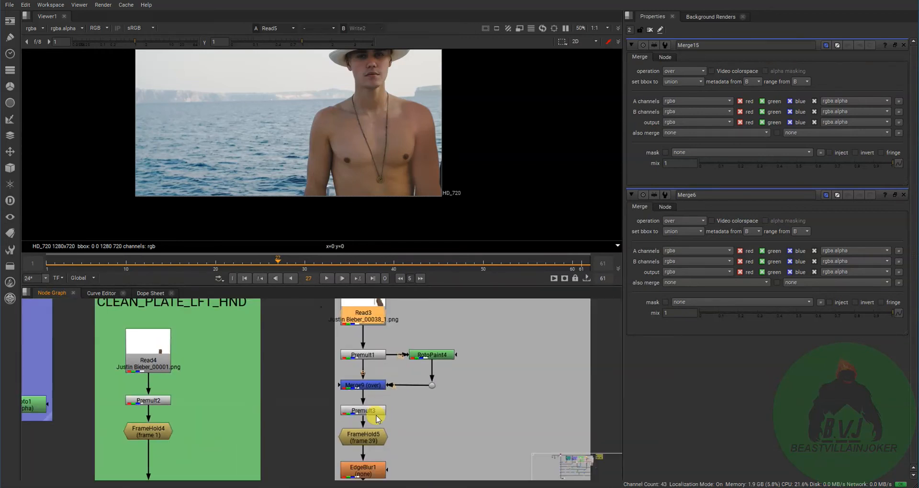
{"action": "left_click", "coordinate": [390, 381]}
{"action": "left_click", "coordinate": [386, 352]}
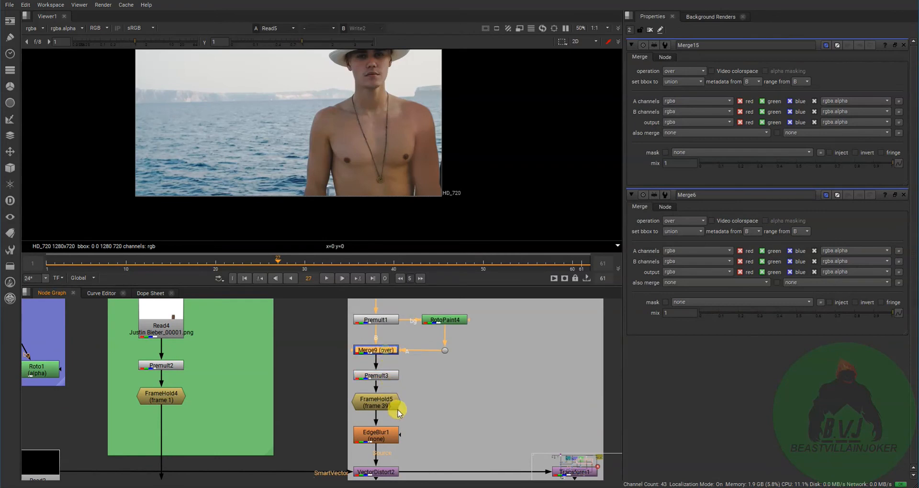
{"action": "middle_click_drag", "start_coordinate": [395, 395], "coordinate": [382, 454]}
{"action": "left_click", "coordinate": [400, 364]}
{"action": "key", "text": "1"}
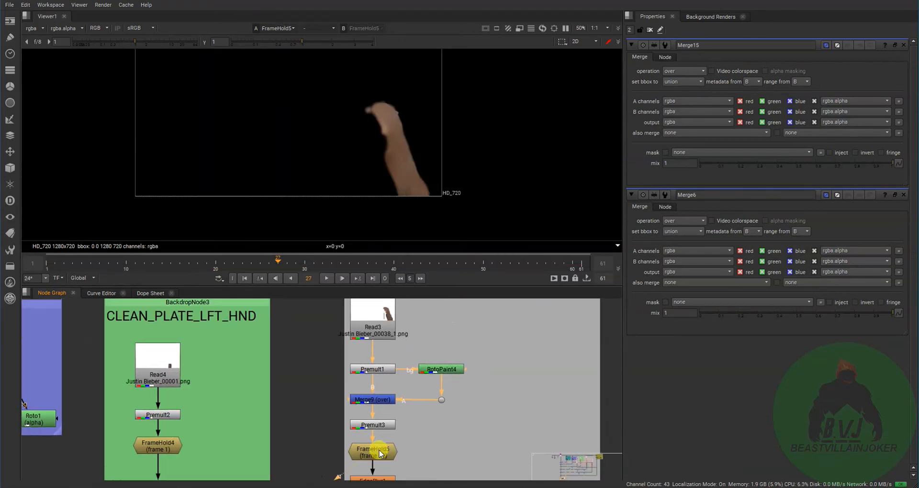
- View the arm patch at Premult1 and open the RotoPaint4 properties to show its paint strokes
{"action": "left_click", "coordinate": [383, 372]}
{"action": "key", "text": "1"}
{"action": "left_click", "coordinate": [384, 403]}
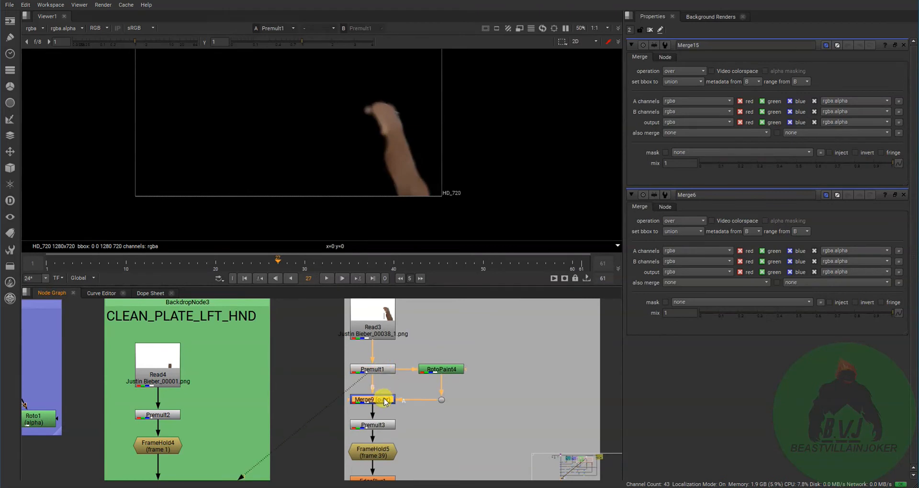
{"action": "double_click", "coordinate": [435, 374]}
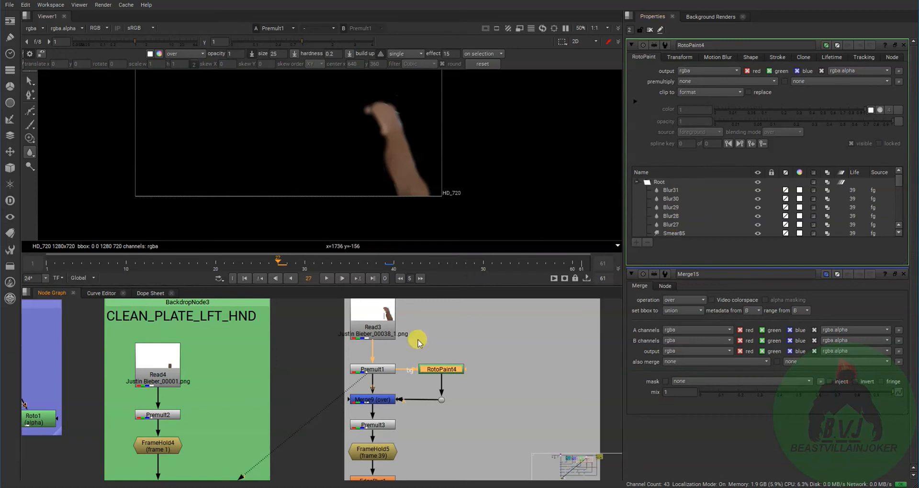
- View the arm patch at Merge9 and select the RotoPaint4 node that feeds it
{"action": "left_click", "coordinate": [378, 400]}
{"action": "key", "text": "1"}
{"action": "left_click", "coordinate": [380, 411]}
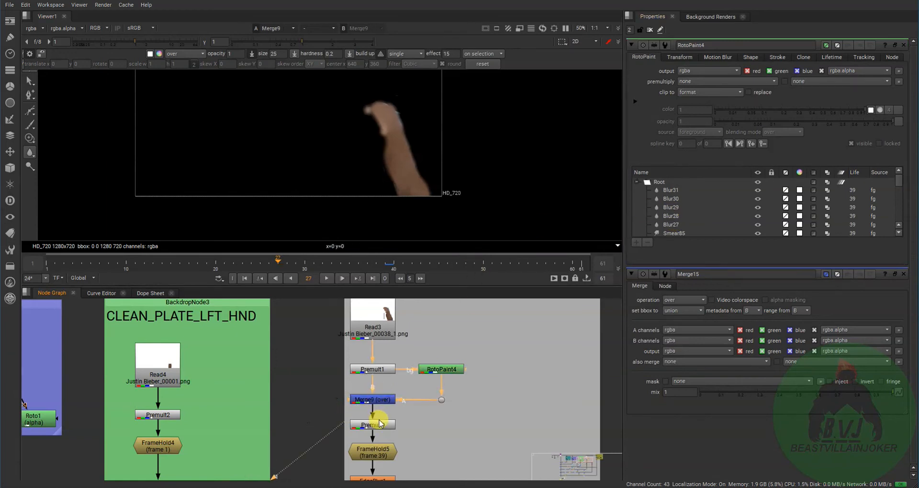
{"action": "left_click_drag", "start_coordinate": [411, 338], "coordinate": [486, 392]}
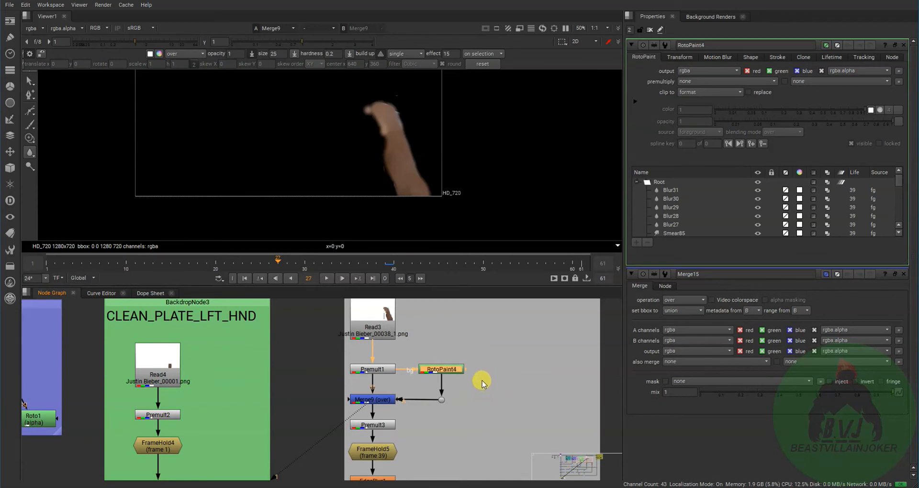
{"action": "left_click_drag", "start_coordinate": [412, 348], "coordinate": [476, 382]}
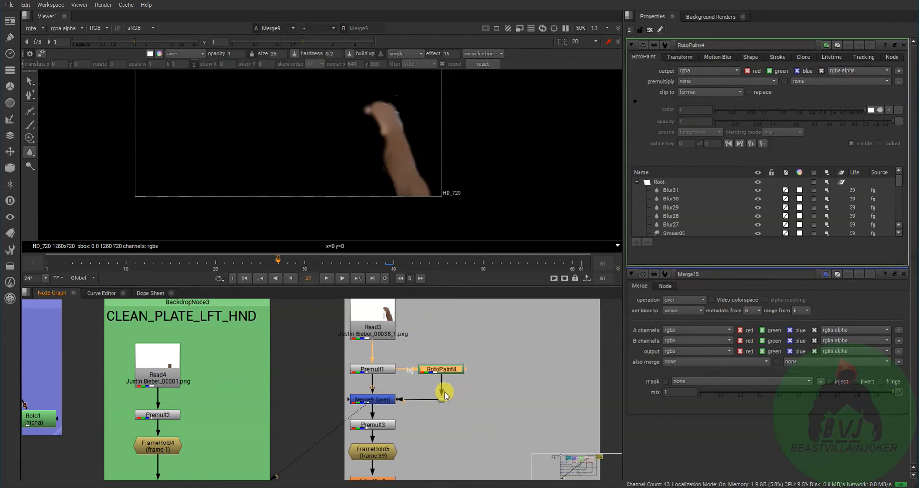
- Trace the R8_ARM branch down to VectorDistort2 and its SmartVector input, and return to the RotoPaint4 area
{"action": "middle_click_drag", "start_coordinate": [294, 432], "coordinate": [368, 285]}
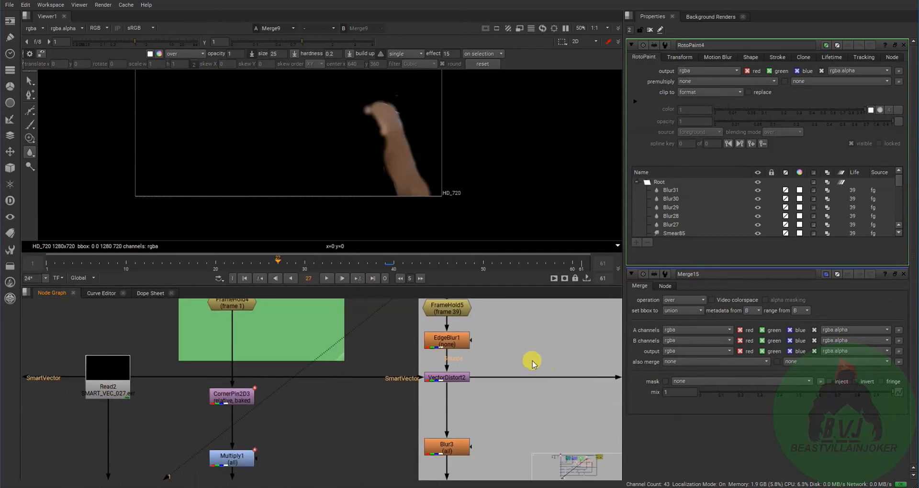
{"action": "left_click_drag", "start_coordinate": [386, 360], "coordinate": [536, 426]}
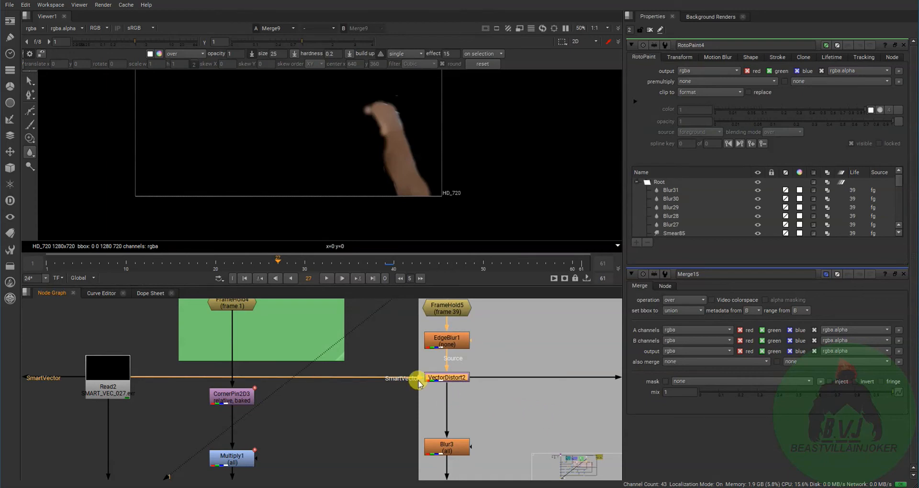
{"action": "middle_click_drag", "start_coordinate": [510, 367], "coordinate": [473, 474]}
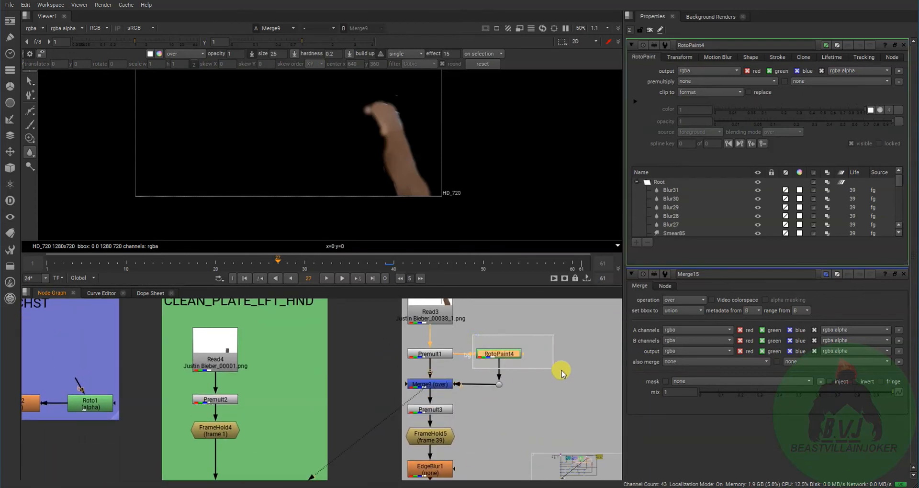
- View the arm patch in turn at Premult3, FrameHold5 and EdgeBlur1
{"action": "middle_click_drag", "start_coordinate": [467, 404], "coordinate": [456, 364]}
{"action": "left_click", "coordinate": [455, 363]}
{"action": "key", "text": "1"}
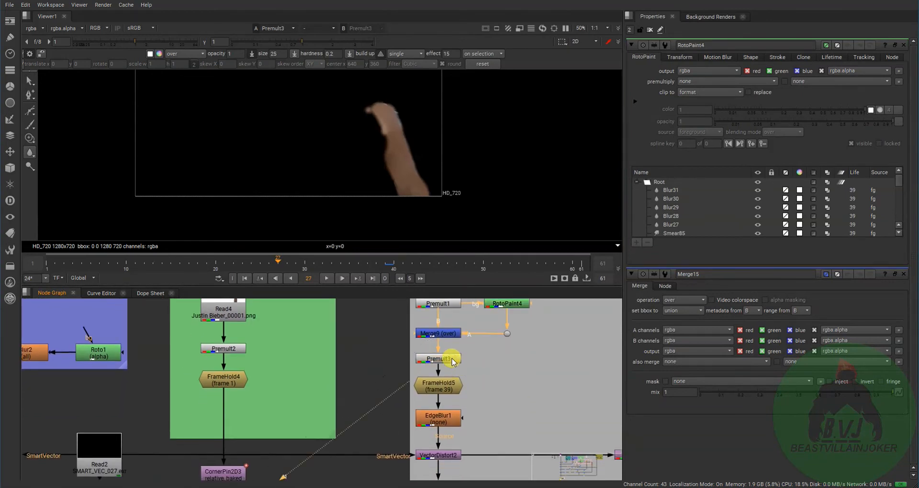
{"action": "left_click", "coordinate": [453, 388]}
{"action": "key", "text": "1"}
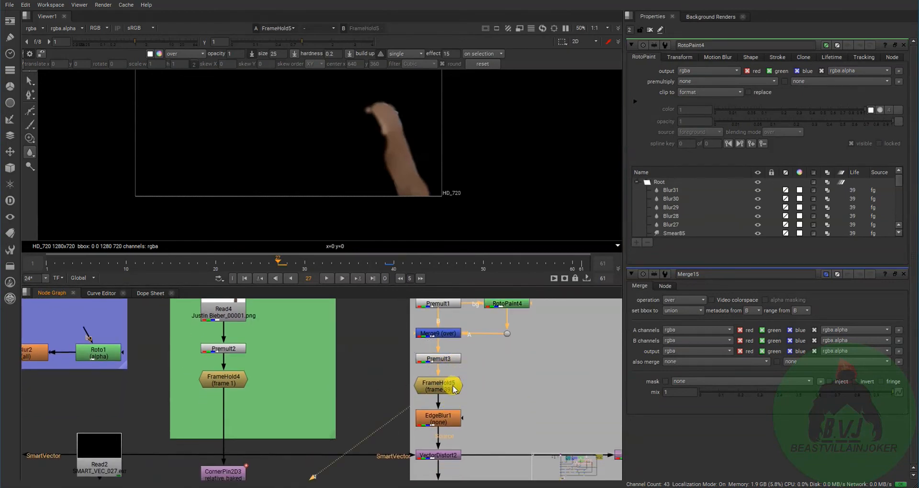
{"action": "left_click", "coordinate": [446, 418]}
{"action": "key", "text": "1"}
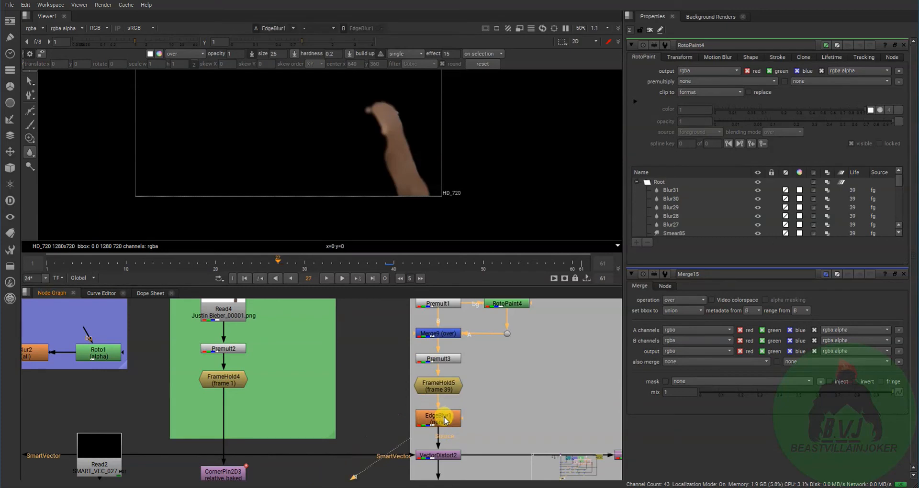
- Select VectorDistort2 and view the tracked arm patch at Blur3
{"action": "left_click", "coordinate": [441, 458]}
{"action": "scroll", "coordinate": [444, 441], "scroll_direction": "down", "scroll_amount": 2}
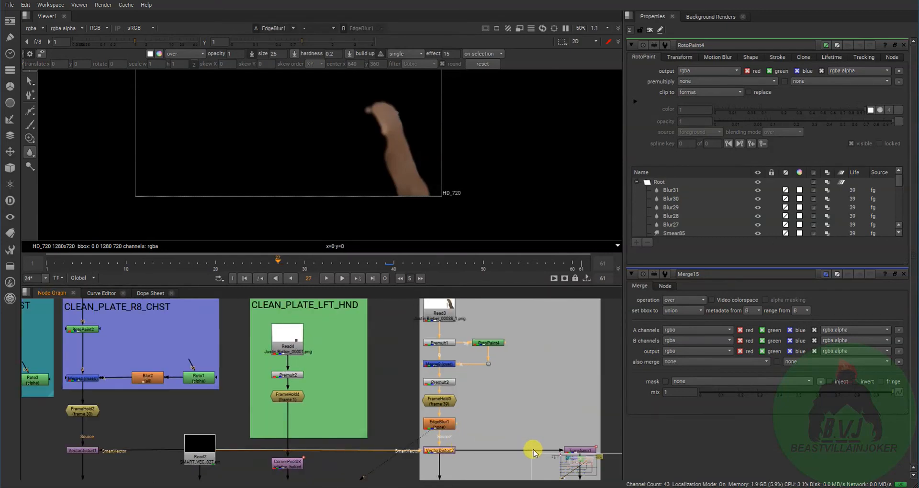
{"action": "middle_click_drag", "start_coordinate": [533, 450], "coordinate": [530, 391]}
{"action": "middle_click_drag", "start_coordinate": [486, 446], "coordinate": [450, 411]}
{"action": "scroll", "coordinate": [458, 383], "scroll_direction": "down", "scroll_amount": 3}
{"action": "scroll", "coordinate": [443, 408], "scroll_direction": "up", "scroll_amount": 3}
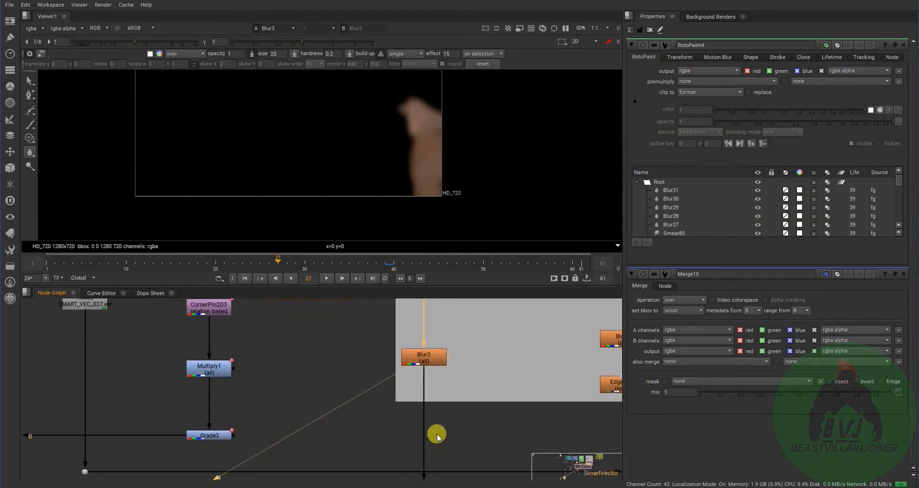
{"action": "scroll", "coordinate": [424, 472], "scroll_direction": "down", "scroll_amount": 3}
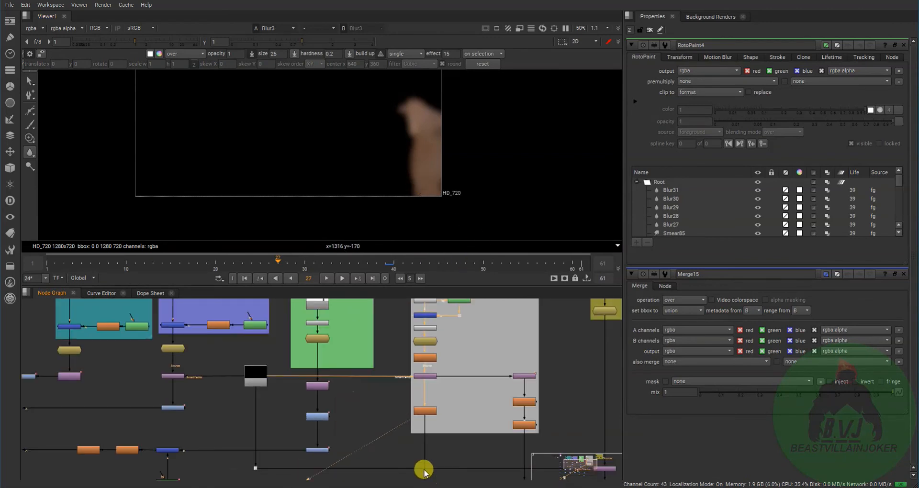
- Follow the output of Blur3 and view the masked arm patch at Merge8 and Merge13
{"action": "middle_click_drag", "start_coordinate": [422, 469], "coordinate": [453, 404]}
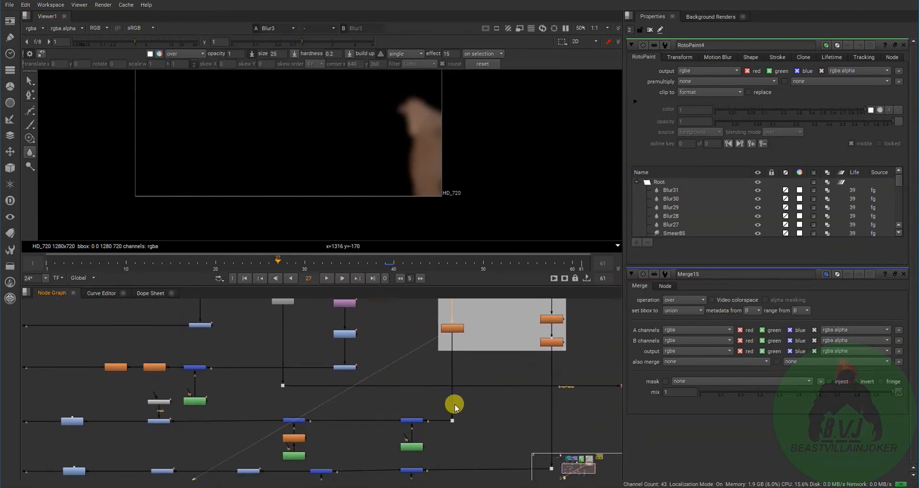
{"action": "left_click", "coordinate": [416, 421]}
{"action": "key", "text": "1"}
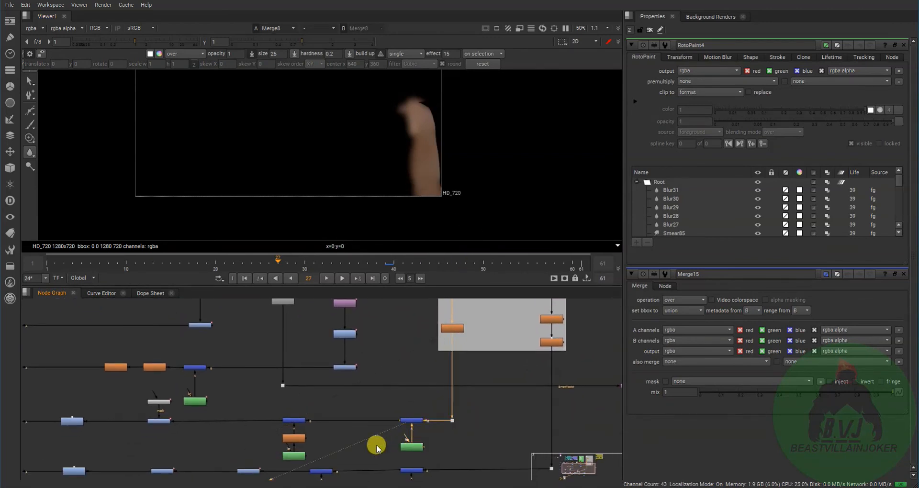
{"action": "middle_click_drag", "start_coordinate": [377, 446], "coordinate": [400, 432]}
{"action": "left_click", "coordinate": [366, 411]}
{"action": "key", "text": "1"}
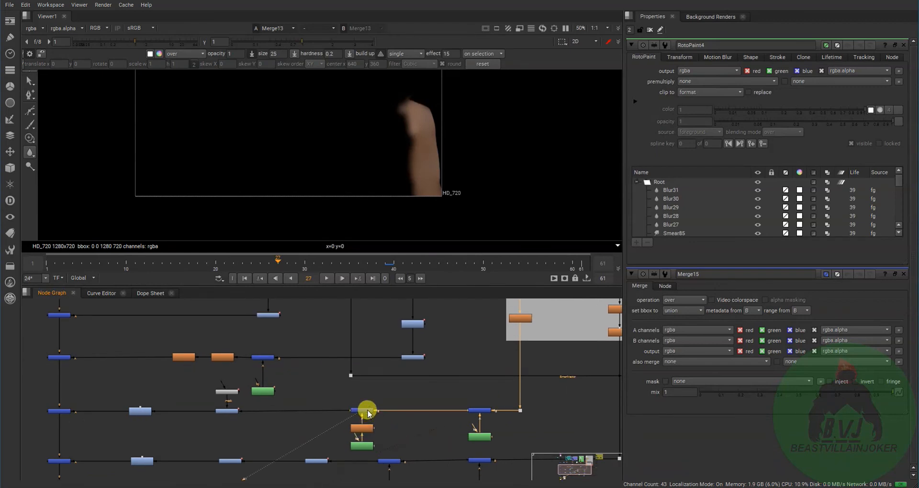
{"action": "scroll", "coordinate": [367, 412], "scroll_direction": "up", "scroll_amount": 3}
{"action": "scroll", "coordinate": [361, 421], "scroll_direction": "down", "scroll_amount": 4}
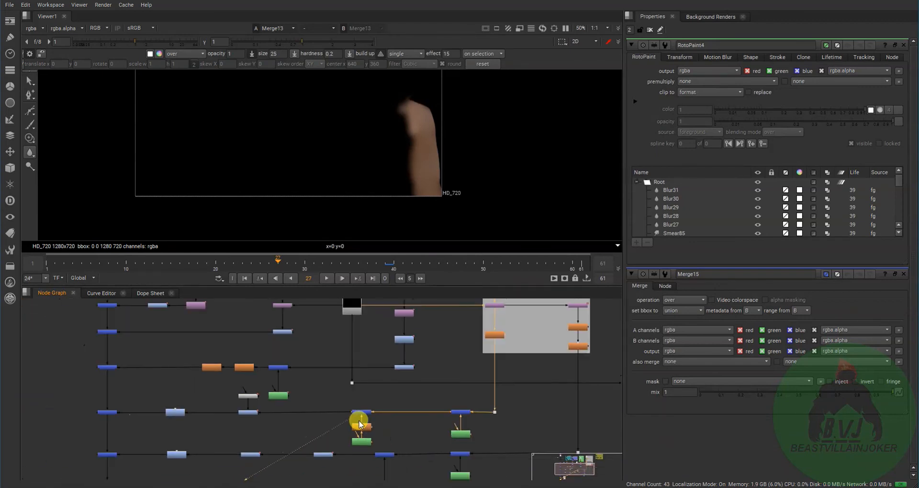
- View the graded arm patch at Grade5, the node masked by Ramp1
{"action": "middle_click_drag", "start_coordinate": [326, 443], "coordinate": [420, 444]}
{"action": "left_click_drag", "start_coordinate": [349, 420], "coordinate": [352, 415]}
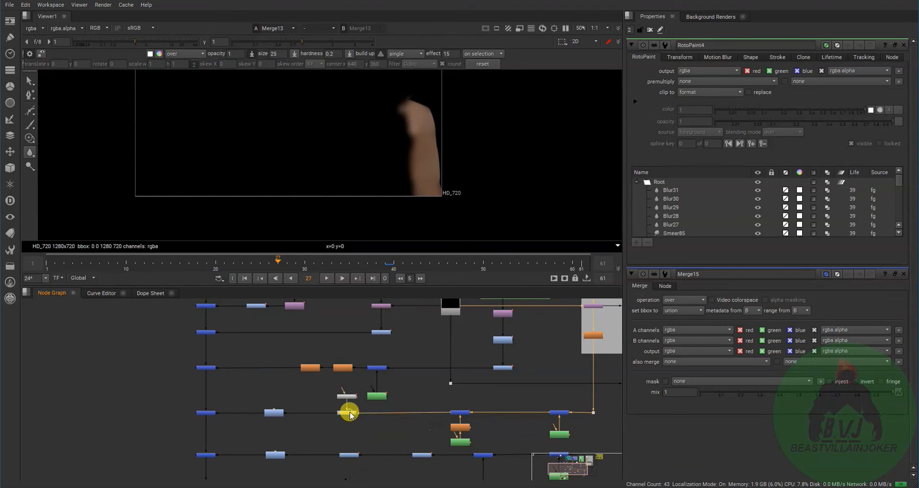
{"action": "scroll", "coordinate": [450, 436], "scroll_direction": "up", "scroll_amount": 4}
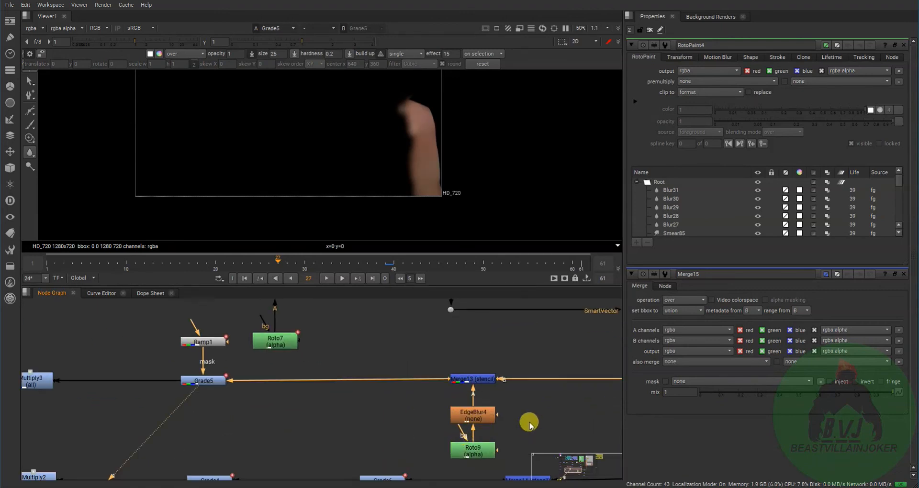
{"action": "middle_click_drag", "start_coordinate": [294, 457], "coordinate": [408, 459]}
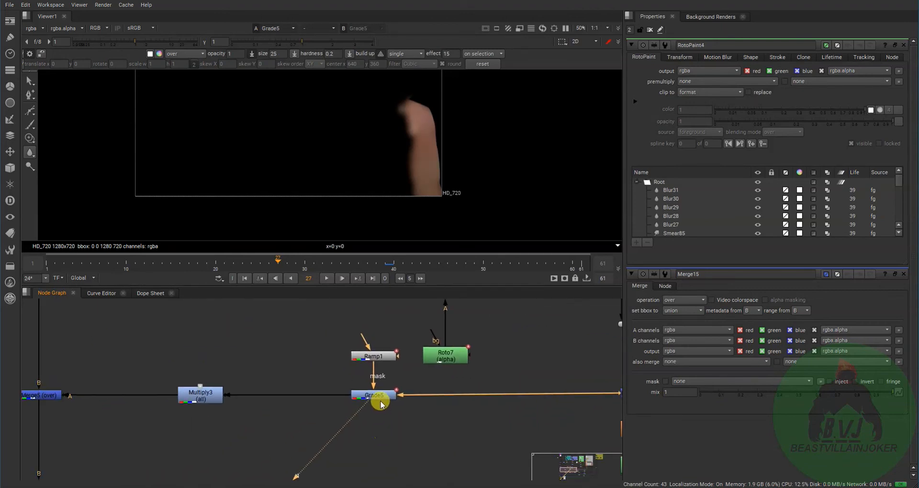
{"action": "left_click", "coordinate": [382, 397]}
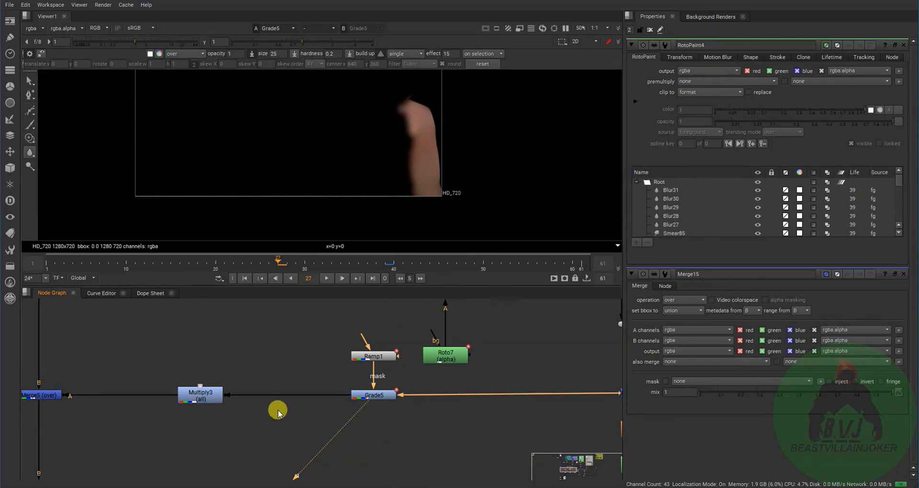
- Follow the arm branch past Multiply3 and view the composite at Merge5
{"action": "middle_click_drag", "start_coordinate": [176, 402], "coordinate": [330, 424]}
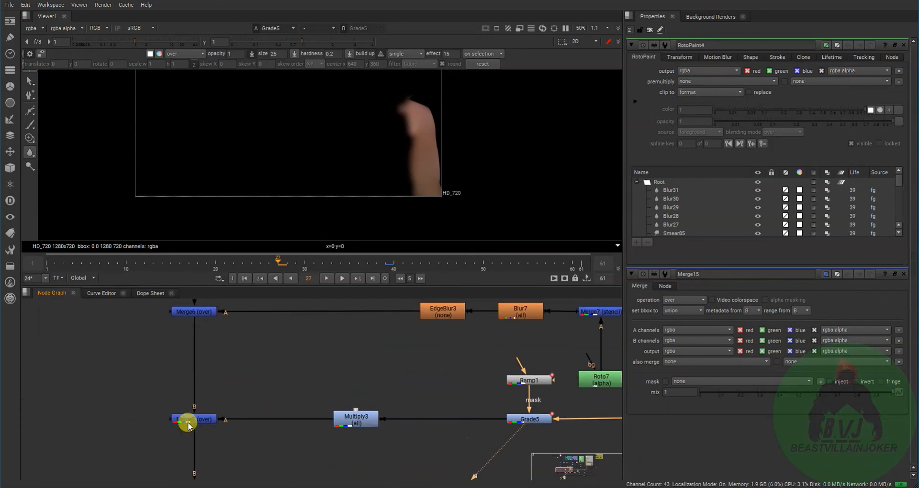
{"action": "left_click", "coordinate": [197, 418]}
{"action": "key", "text": "1"}
{"action": "scroll", "coordinate": [227, 434], "scroll_direction": "down", "scroll_amount": 2}
{"action": "scroll", "coordinate": [183, 395], "scroll_direction": "down", "scroll_amount": 3}
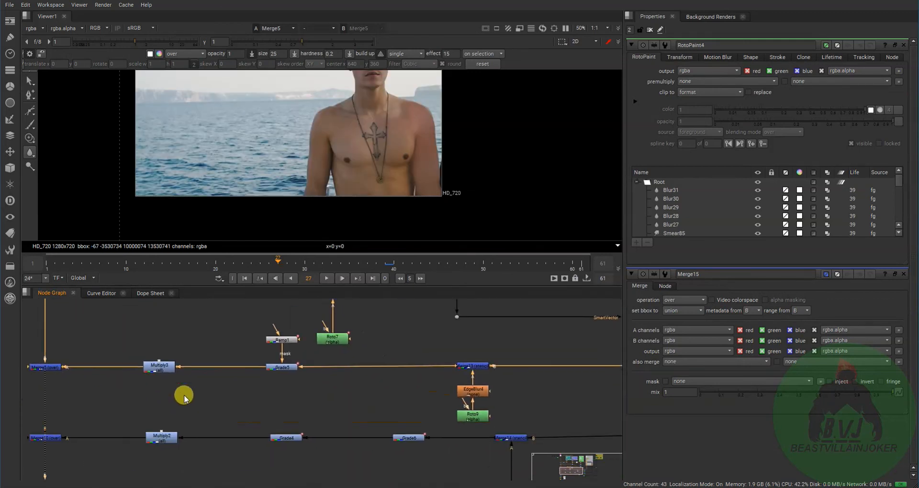
- View the composite at the next two merges of the main pipe, Merge10 and Merge15
{"action": "left_click", "coordinate": [174, 425]}
{"action": "key", "text": "1"}
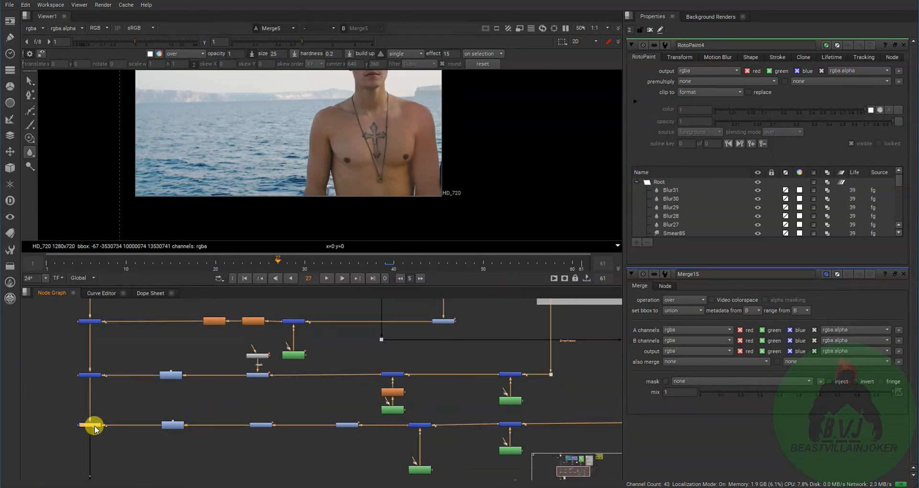
{"action": "middle_click_drag", "start_coordinate": [140, 447], "coordinate": [194, 404]}
{"action": "left_click", "coordinate": [144, 425]}
{"action": "key", "text": "1"}
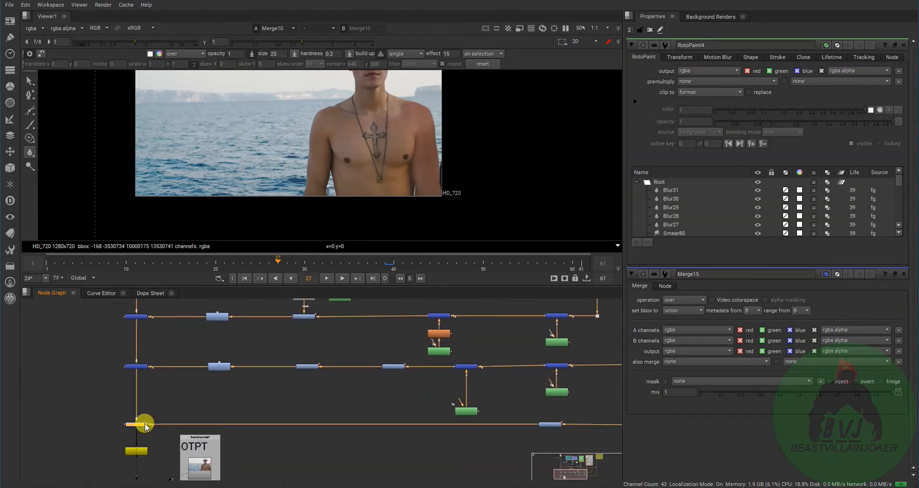
{"action": "middle_click_drag", "start_coordinate": [263, 410], "coordinate": [154, 426]}
{"action": "scroll", "coordinate": [184, 415], "scroll_direction": "down", "scroll_amount": 1}
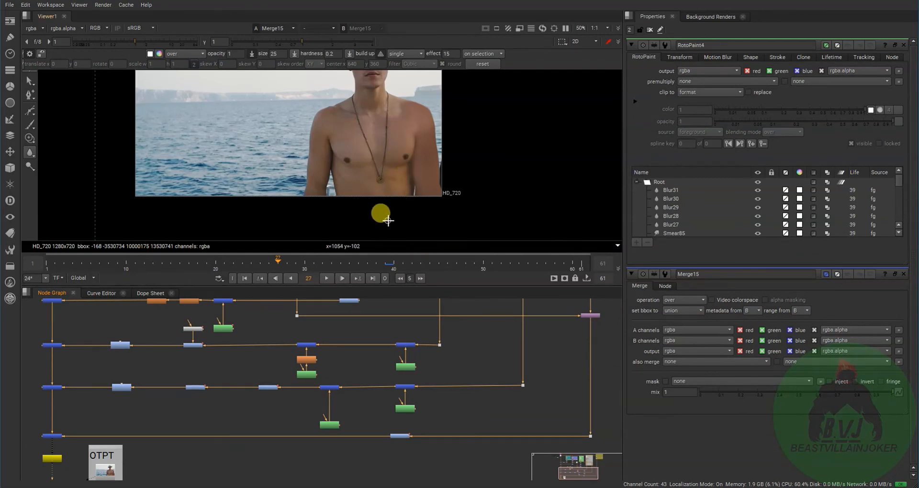
- Locate the CHEST backdrop feeding the last merge and select the paint node at the head of its branch
{"action": "middle_click_drag", "start_coordinate": [360, 351], "coordinate": [248, 447]}
{"action": "middle_click_drag", "start_coordinate": [256, 406], "coordinate": [198, 425]}
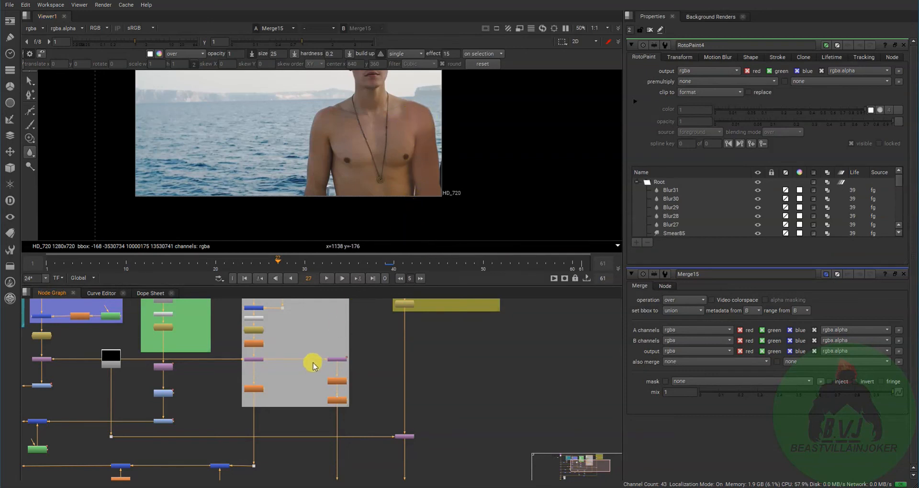
{"action": "middle_click_drag", "start_coordinate": [312, 363], "coordinate": [232, 433]}
{"action": "middle_click_drag", "start_coordinate": [328, 382], "coordinate": [286, 466]}
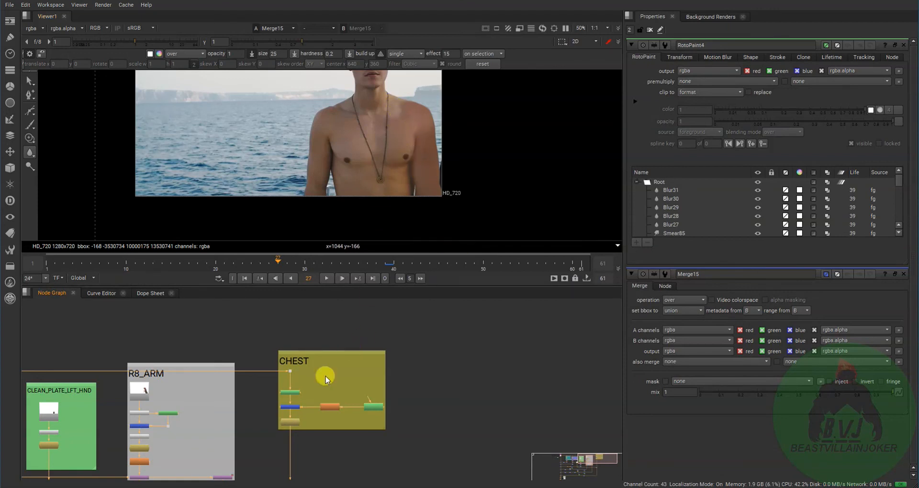
{"action": "middle_click_drag", "start_coordinate": [305, 411], "coordinate": [365, 360]}
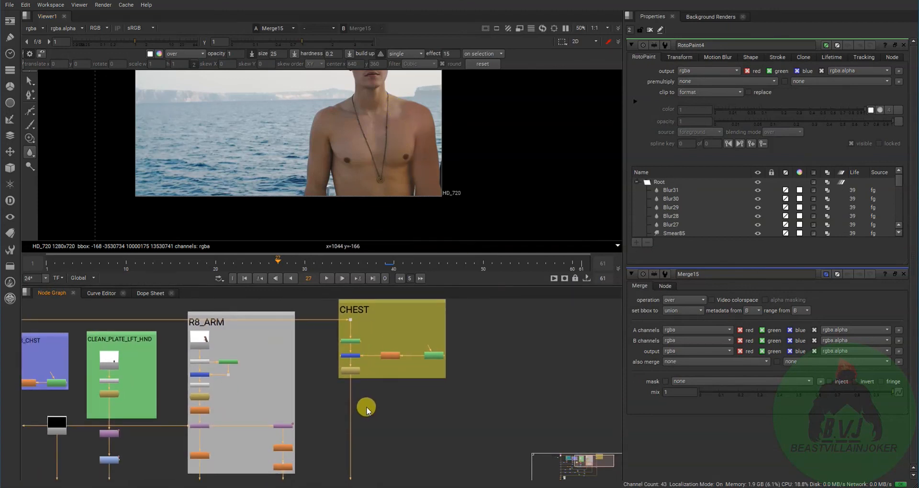
{"action": "middle_click", "coordinate": [368, 403]}
{"action": "scroll", "coordinate": [415, 375], "scroll_direction": "up", "scroll_amount": 3}
{"action": "middle_click_drag", "start_coordinate": [539, 331], "coordinate": [473, 405]}
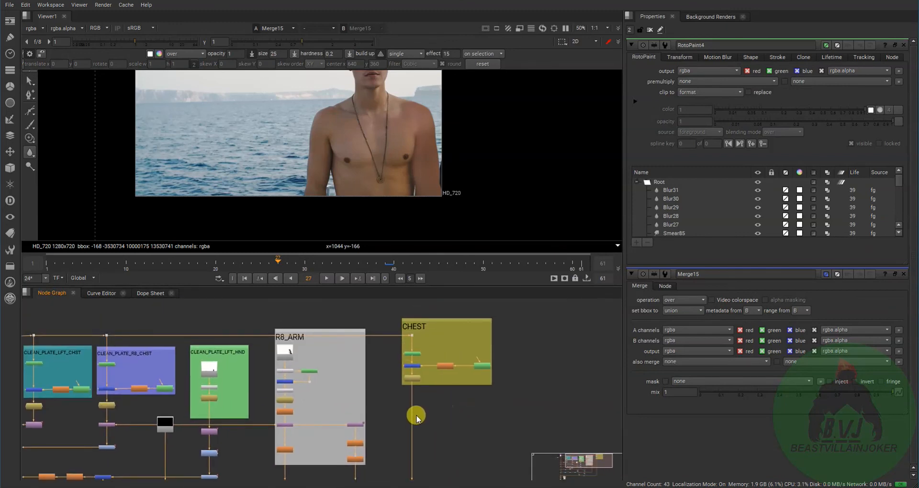
{"action": "middle_click_drag", "start_coordinate": [420, 358], "coordinate": [414, 387]}
- Return to the end of the main pipe and view the rendered Read5 output in the OTPT backdrop
{"action": "middle_click_drag", "start_coordinate": [410, 427], "coordinate": [483, 372]}
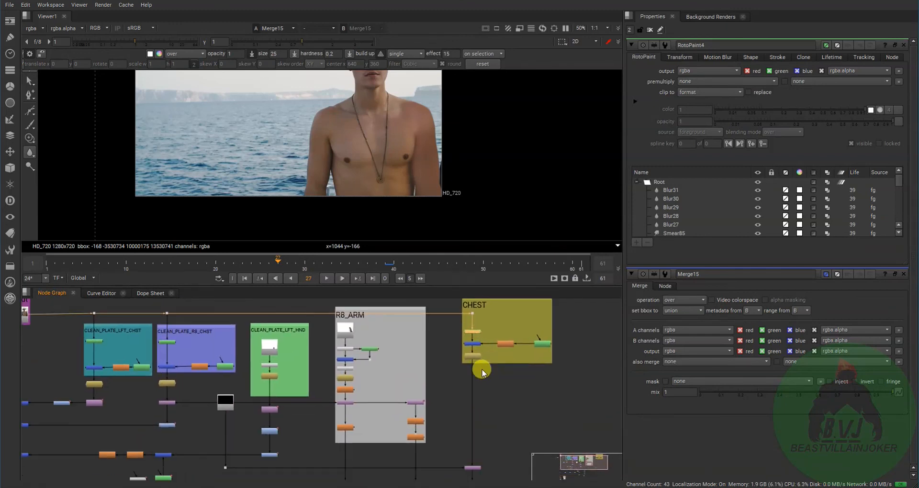
{"action": "middle_click_drag", "start_coordinate": [361, 459], "coordinate": [466, 376]}
{"action": "middle_click_drag", "start_coordinate": [264, 437], "coordinate": [372, 352]}
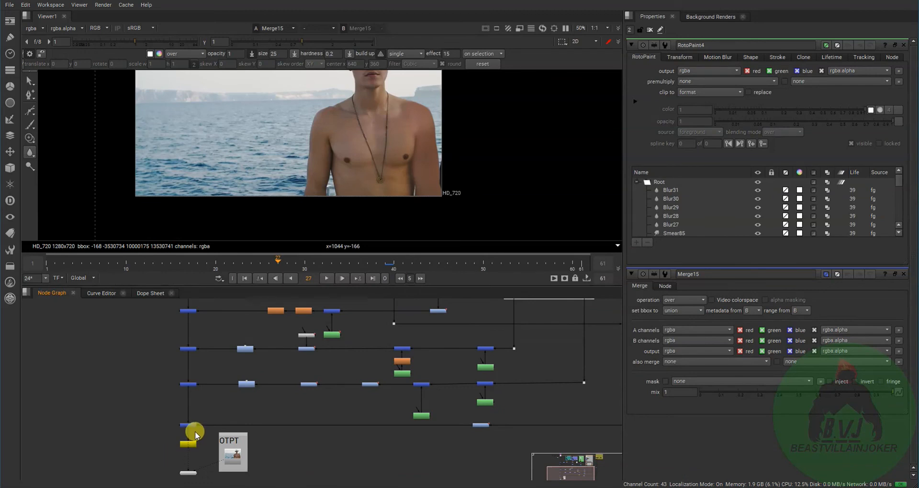
{"action": "key", "text": "2"}
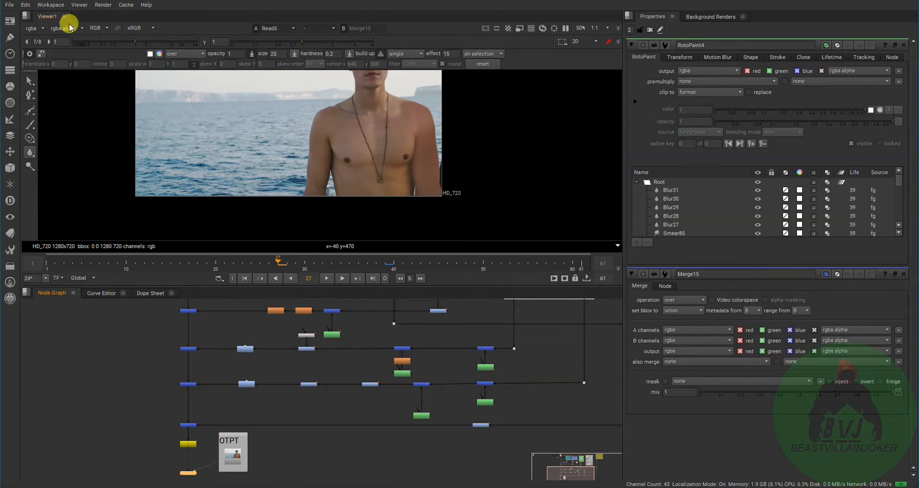
- Switch the workspace to LargeViewer and enlarge the rendered image in the viewer
{"action": "left_click", "coordinate": [60, 5]}
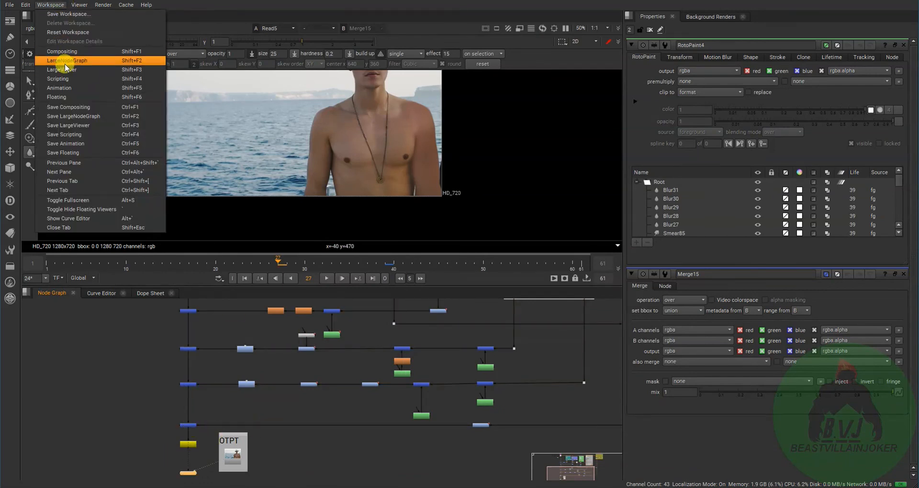
{"action": "left_click", "coordinate": [65, 71]}
{"action": "scroll", "coordinate": [325, 305], "scroll_direction": "up", "scroll_amount": 1}
{"action": "middle_click_drag", "start_coordinate": [326, 305], "coordinate": [330, 224]}
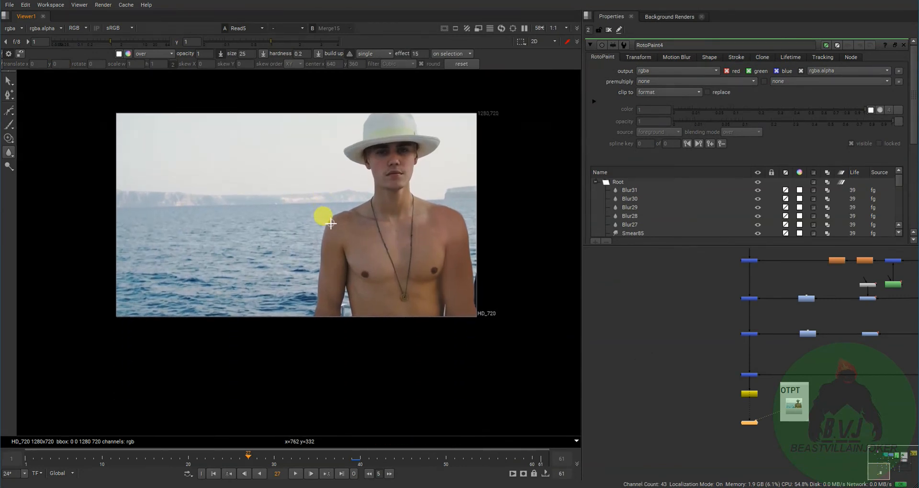
{"action": "scroll", "coordinate": [325, 234], "scroll_direction": "up", "scroll_amount": 2}
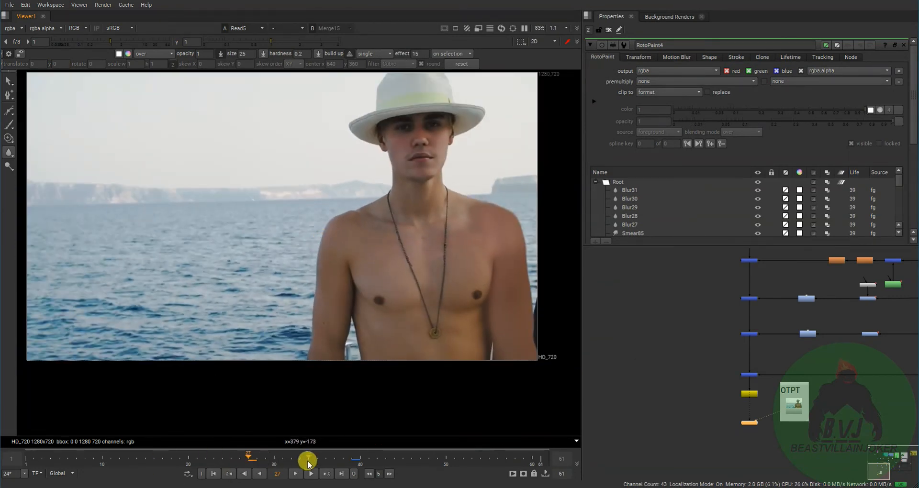
- Return to frame 1 and play back the rendered Read5 output in the viewer
{"action": "left_click_drag", "start_coordinate": [246, 459], "coordinate": [17, 476]}
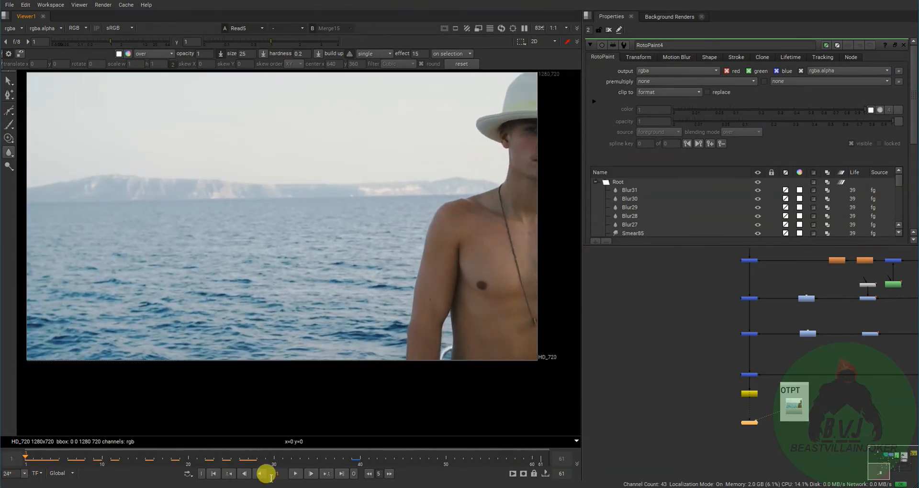
{"action": "left_click", "coordinate": [295, 474]}
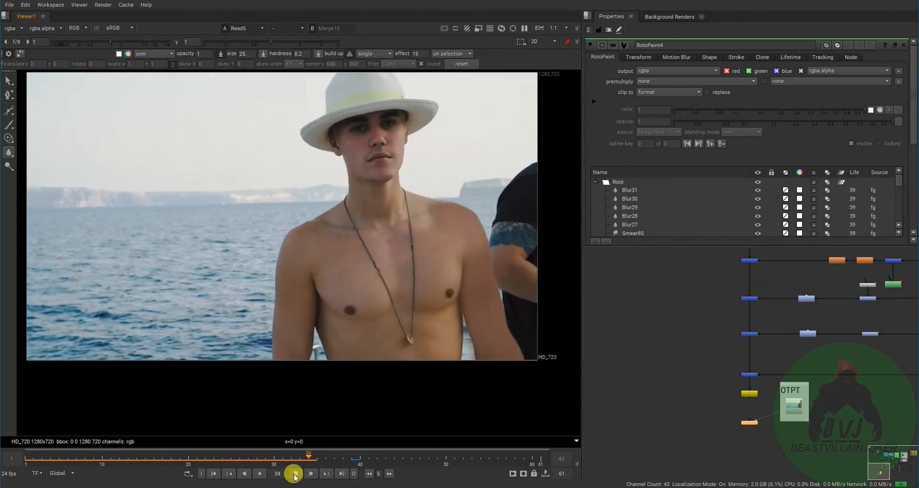
- View the original Read1 plate in the input backdrop and alternate between it and the Read5 render during playback to compare them
{"action": "middle_click_drag", "start_coordinate": [748, 278], "coordinate": [717, 390]}
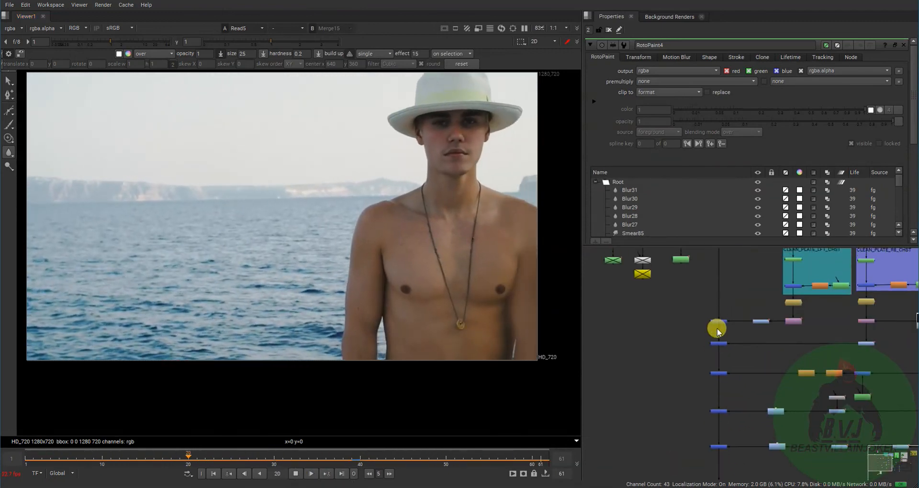
{"action": "middle_click_drag", "start_coordinate": [716, 297], "coordinate": [699, 474]}
{"action": "left_click", "coordinate": [702, 411]}
{"action": "key", "text": "1"}
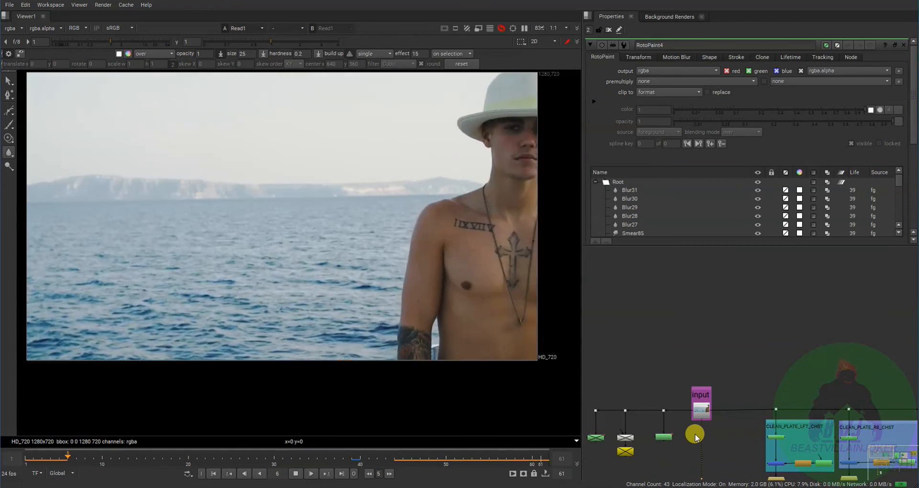
{"action": "key", "text": "2"}
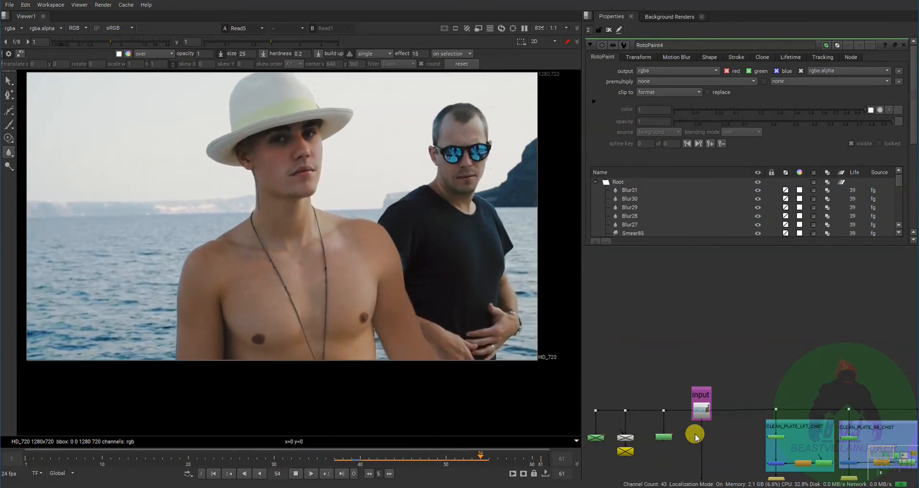
{"action": "key", "text": "1"}
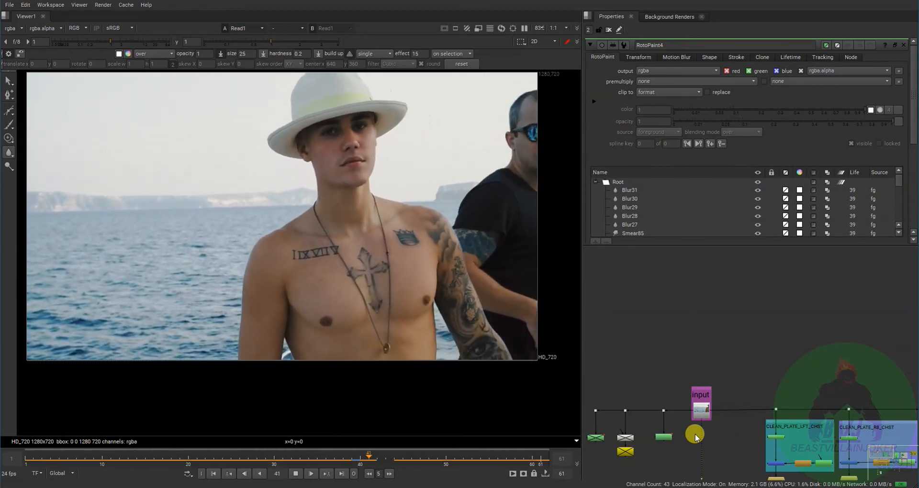
{"action": "key", "text": "2"}
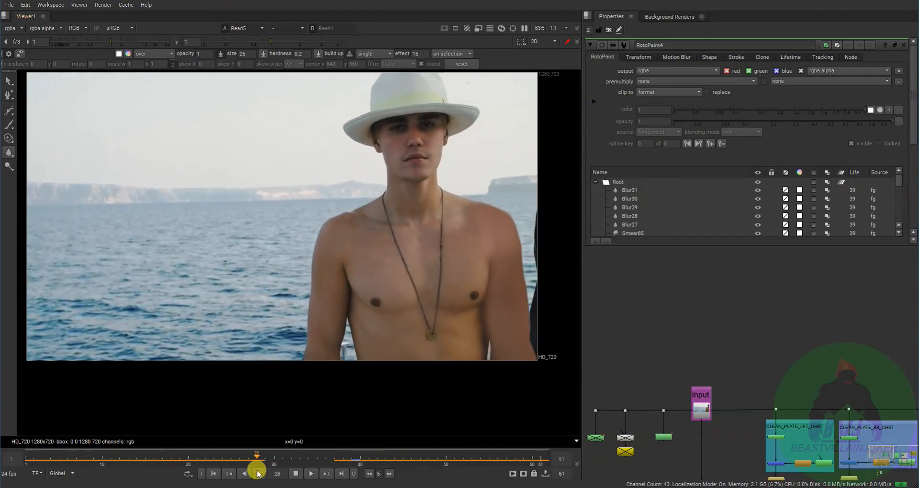